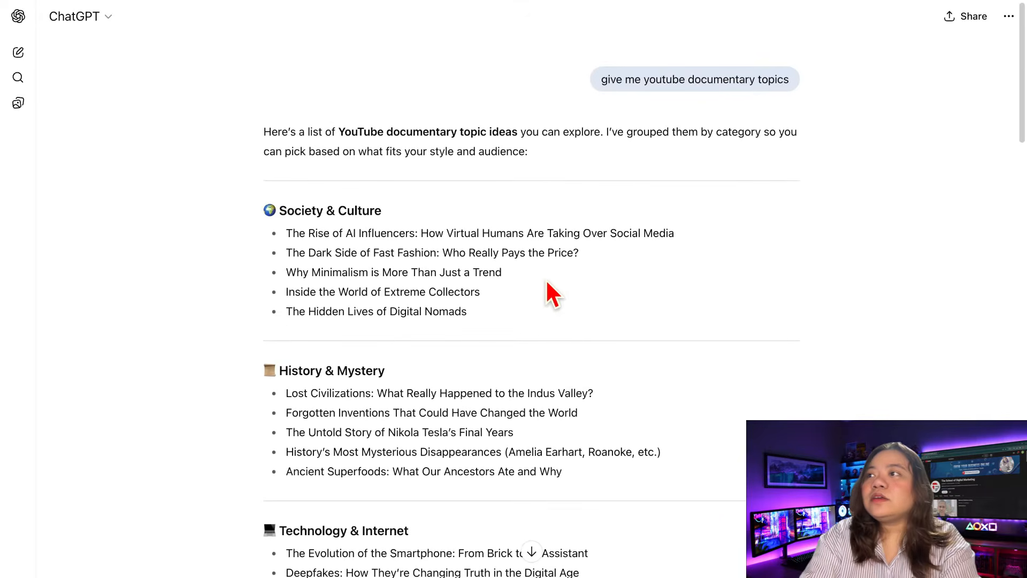
# Copy the topic "The Story of the World's Greatest Art Heists" from the Crime & Dark Themes list
pyautogui.scroll(-13, 387, 381)
pyautogui.tripleClick(387, 382)
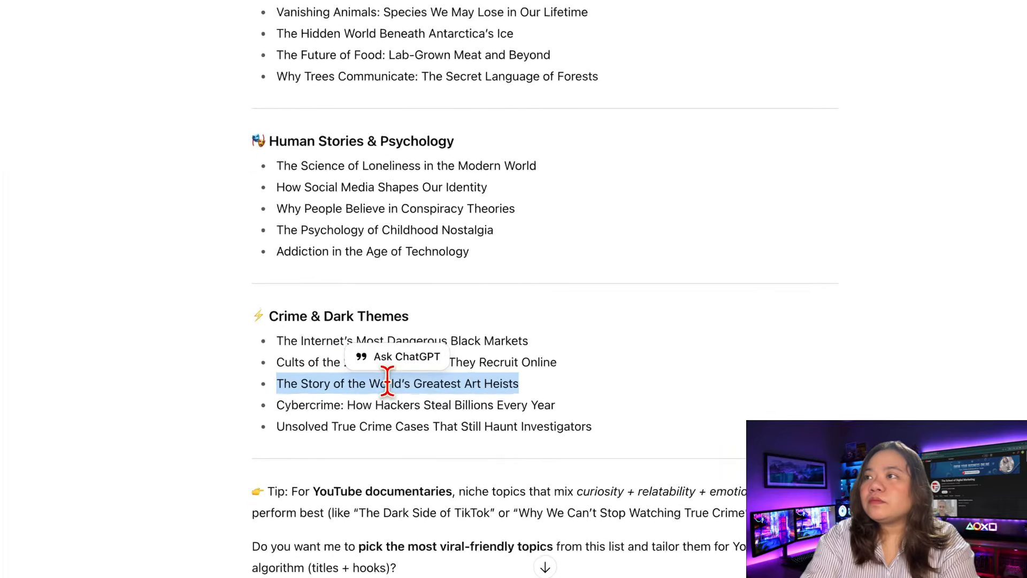
pyautogui.rightClick(436, 378)
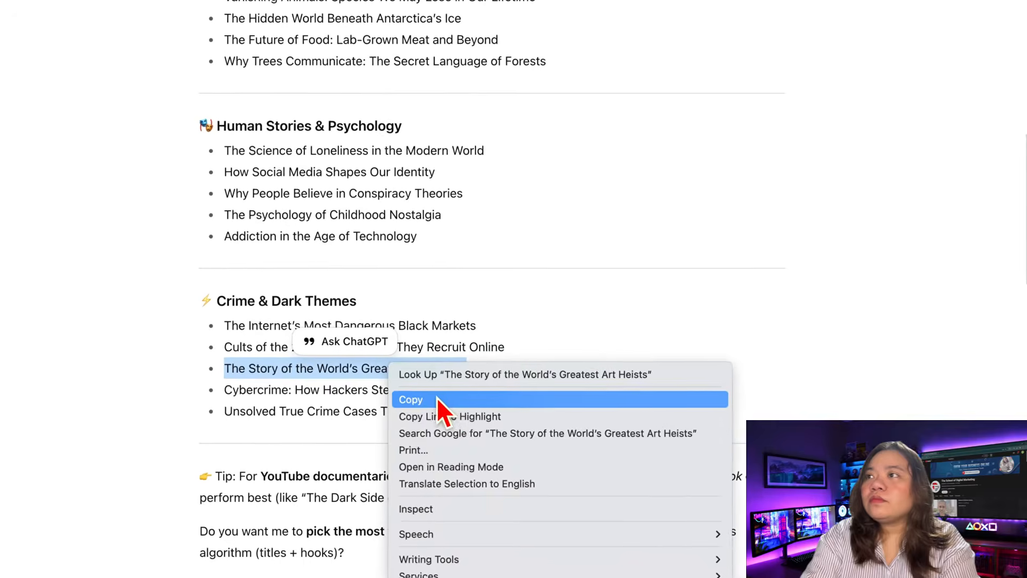
pyautogui.click(436, 397)
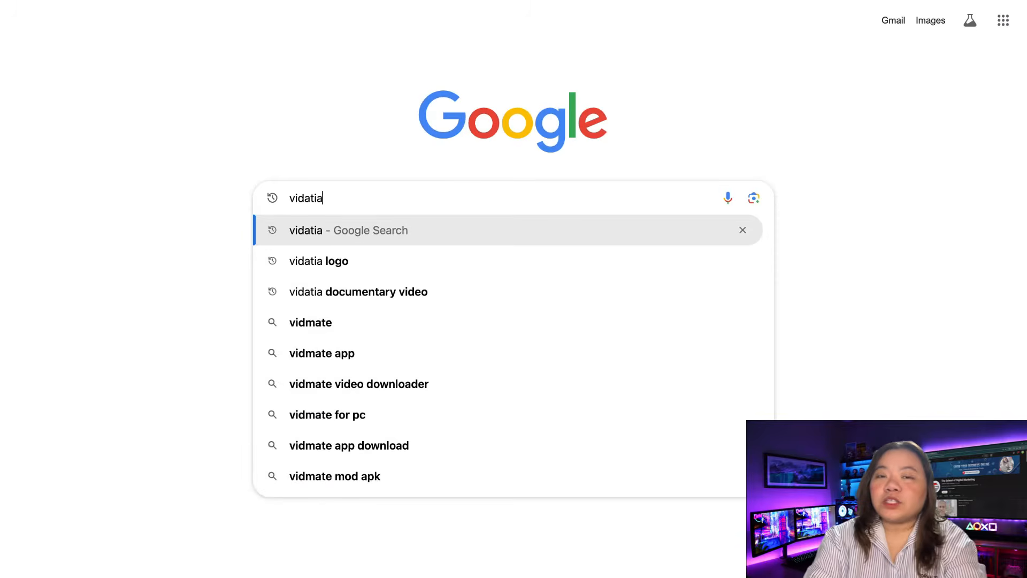
# Search Google for vidatia.in
pyautogui.write('.')
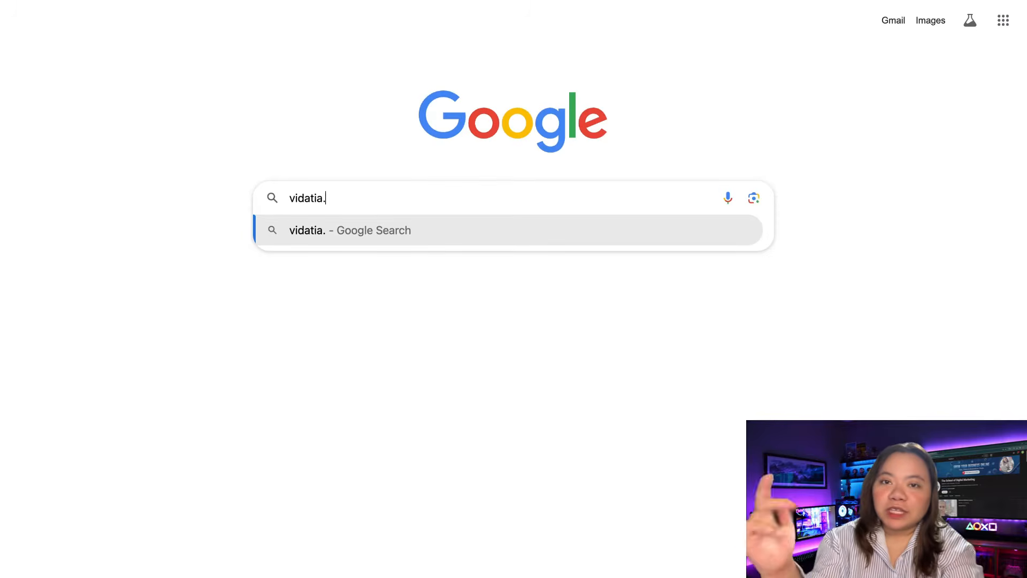
pyautogui.write('in')
pyautogui.press('Return')
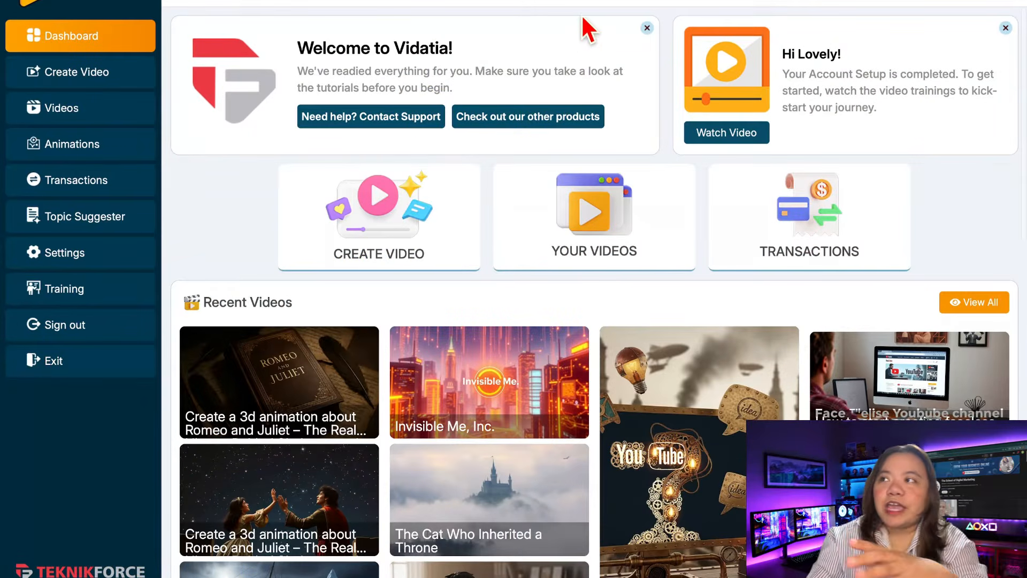
# Look through the Vidatia dashboard and its Create Video, Videos, Animations, Transactions, Topic Suggester, Settings and Training sections
pyautogui.scroll(-1, 540, 11)
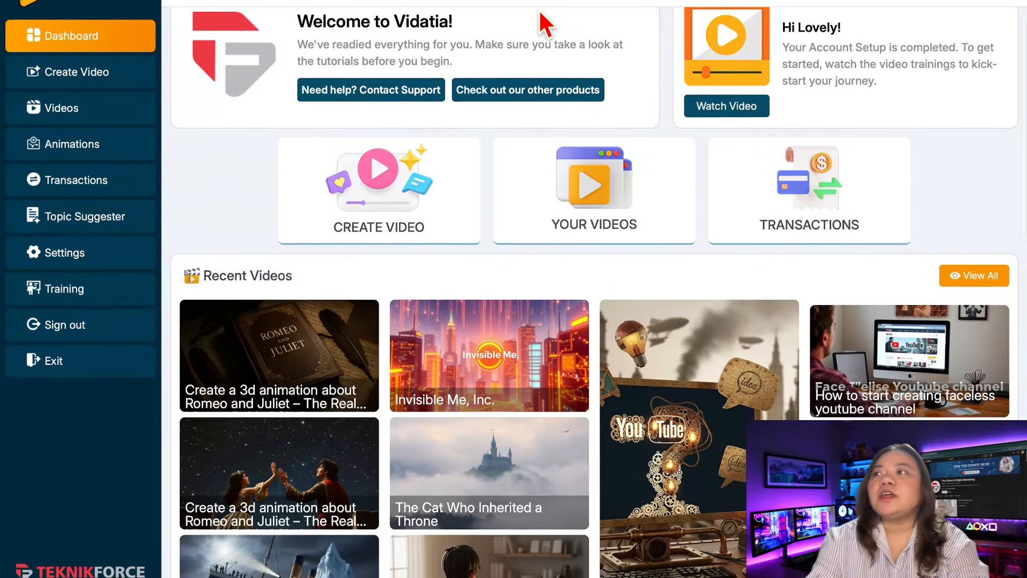
pyautogui.scroll(1, 540, 11)
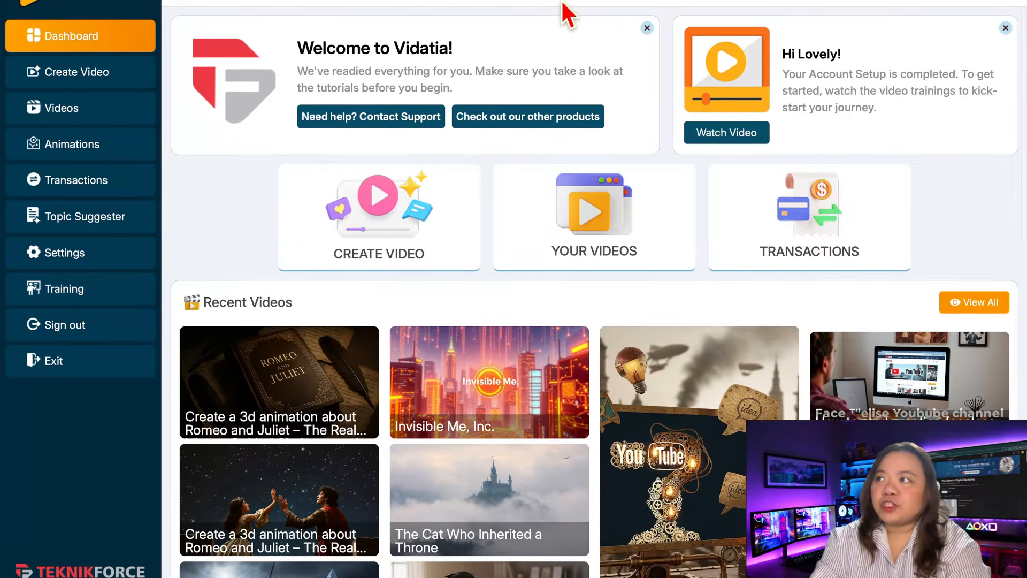
pyautogui.click(112, 81)
pyautogui.click(110, 109)
pyautogui.click(121, 148)
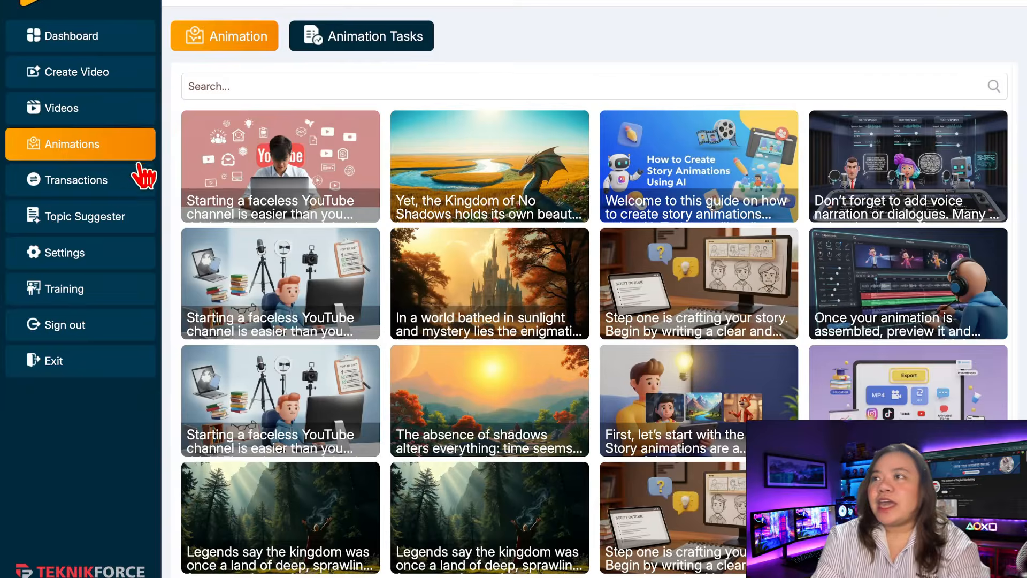
pyautogui.click(141, 180)
pyautogui.click(133, 217)
pyautogui.click(122, 254)
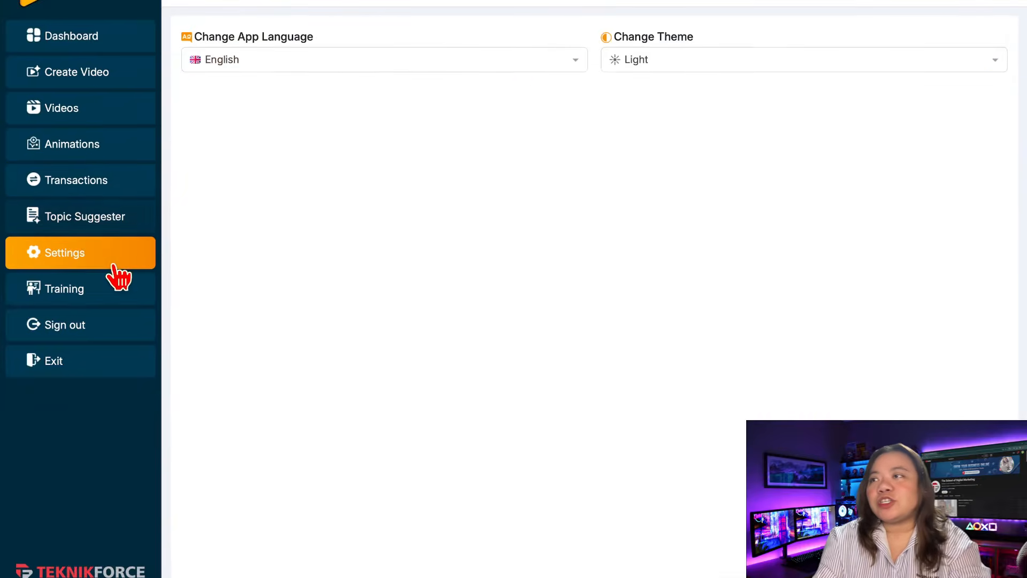
pyautogui.click(115, 299)
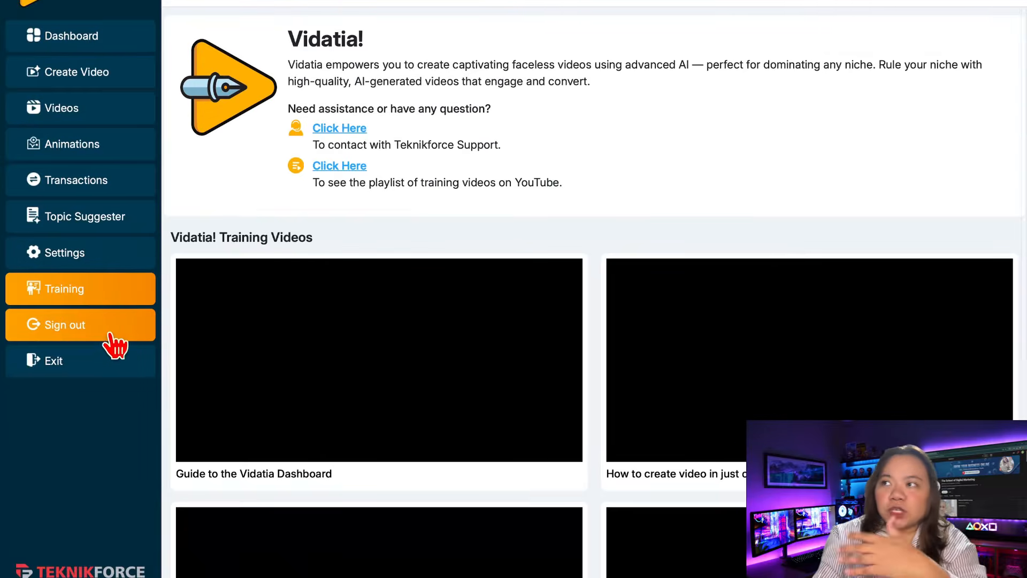
# Begin a new video with the Create option and describe it as "The Story of the World's Greatest Art Heists", copied from ChatGPT
pyautogui.click(107, 77)
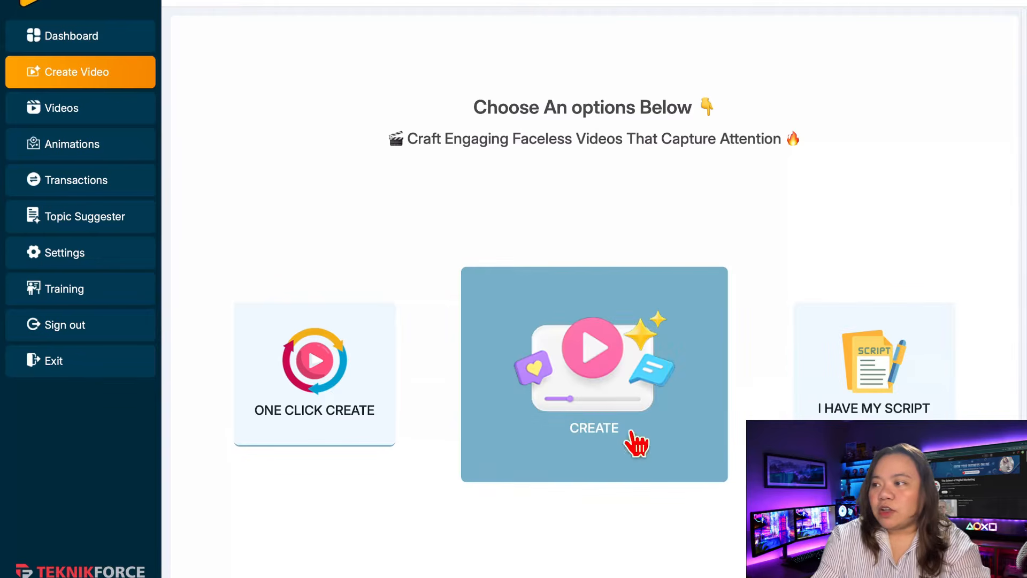
pyautogui.click(586, 370)
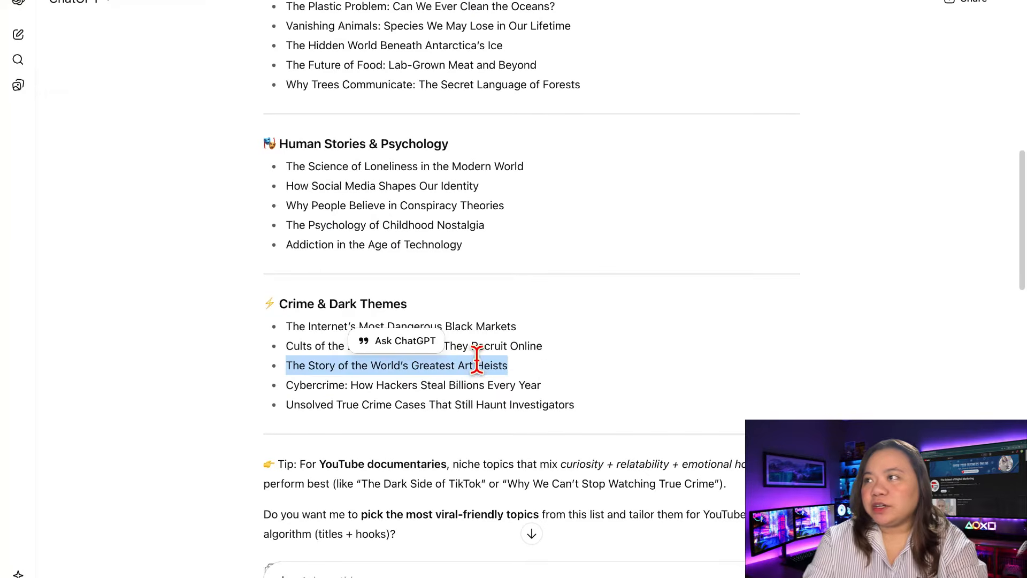
pyautogui.click(537, 333)
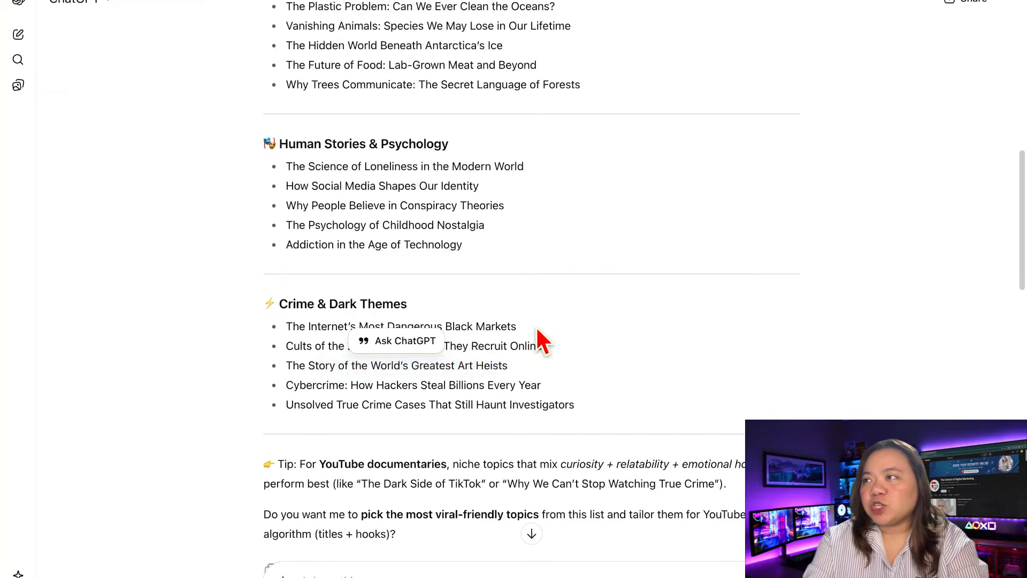
pyautogui.tripleClick(475, 357)
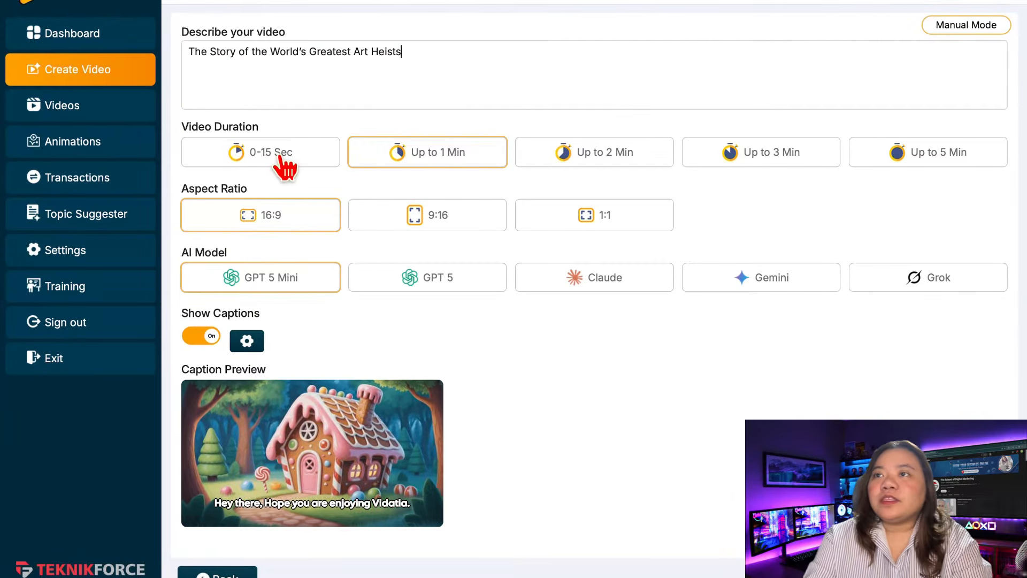
# Set the video duration to Up to 5 Min and the aspect ratio to 16:9
pyautogui.click(281, 156)
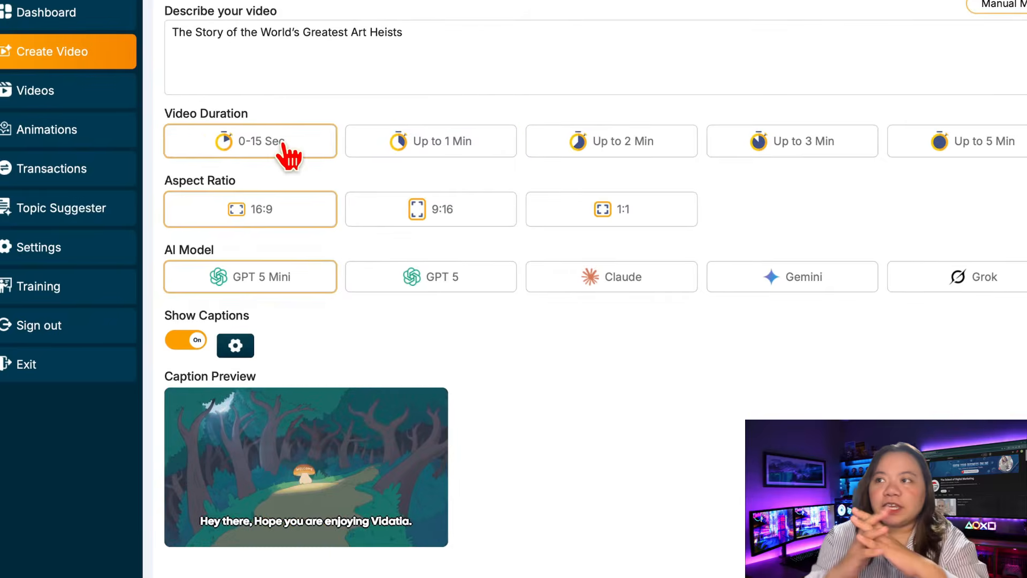
pyautogui.click(473, 147)
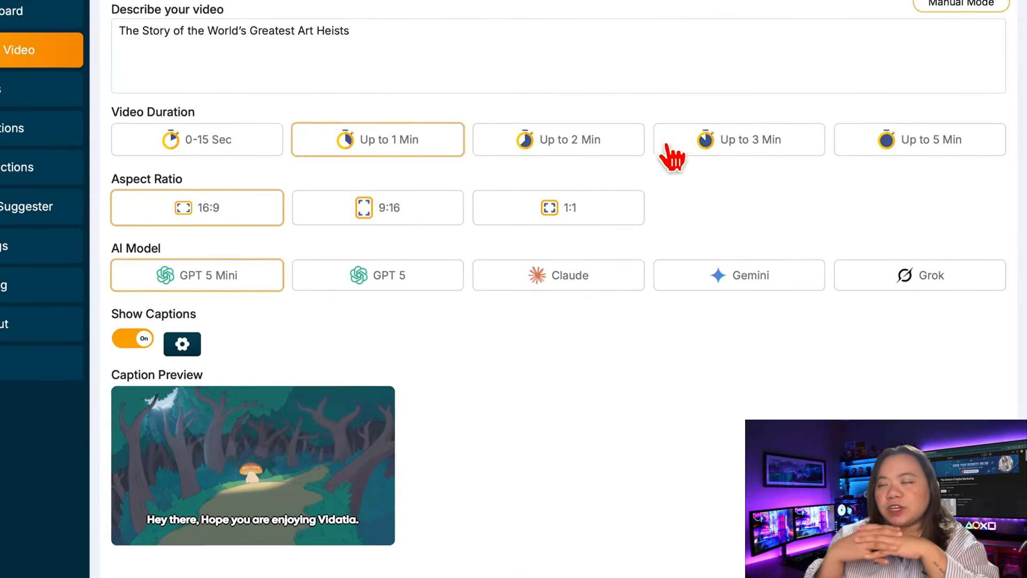
pyautogui.click(745, 147)
pyautogui.click(904, 150)
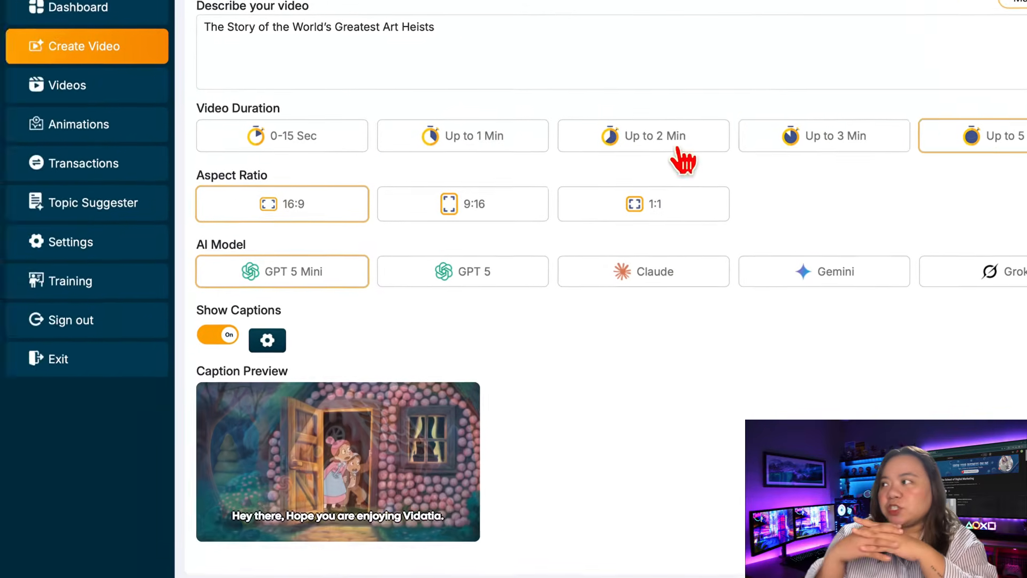
pyautogui.click(810, 143)
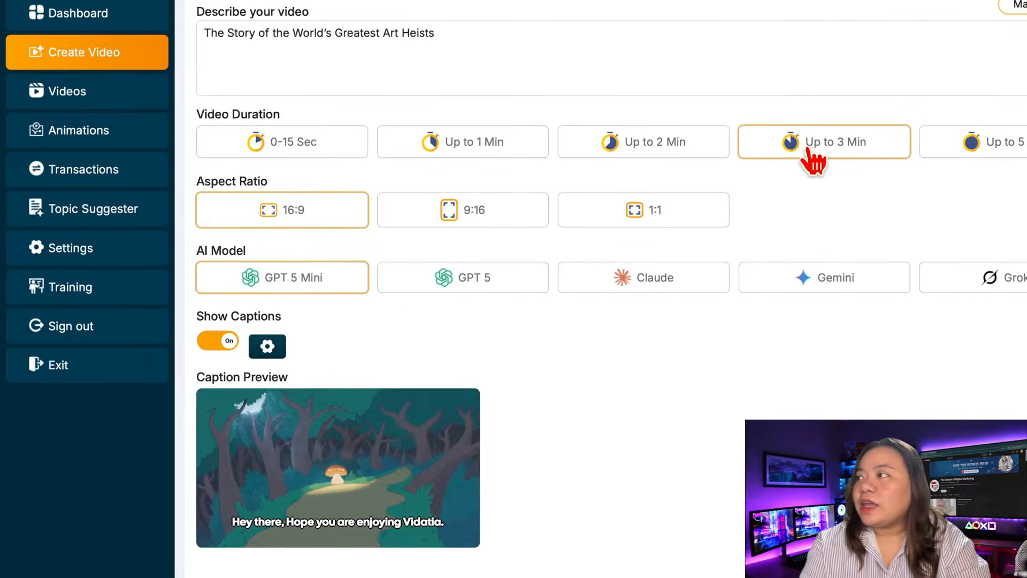
pyautogui.click(952, 151)
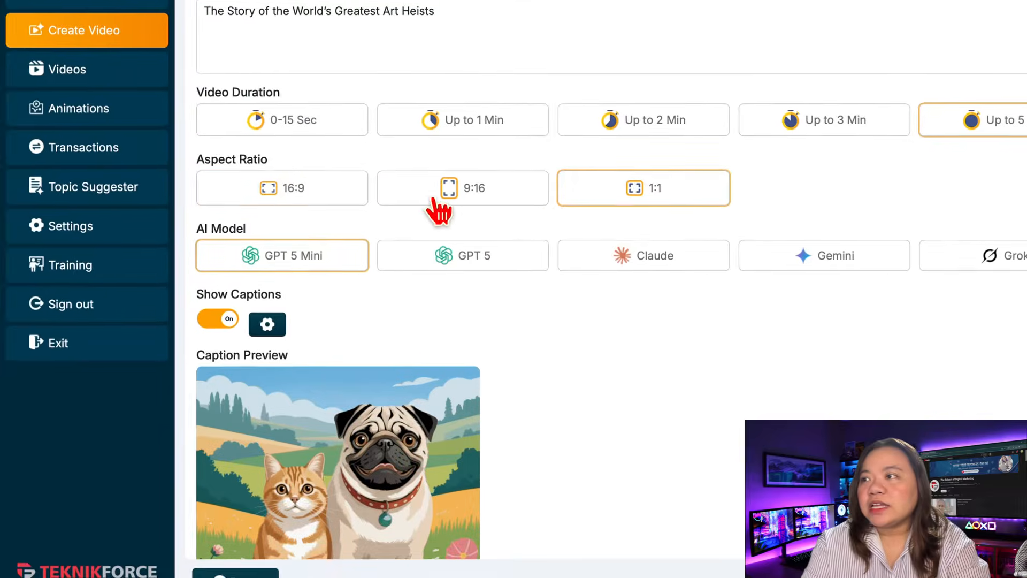
pyautogui.click(435, 200)
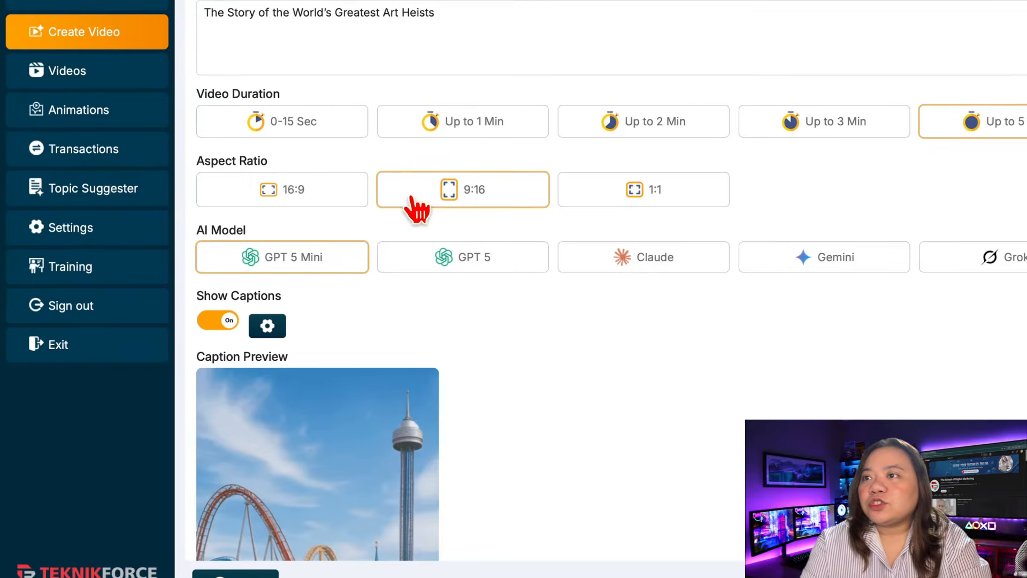
pyautogui.click(313, 187)
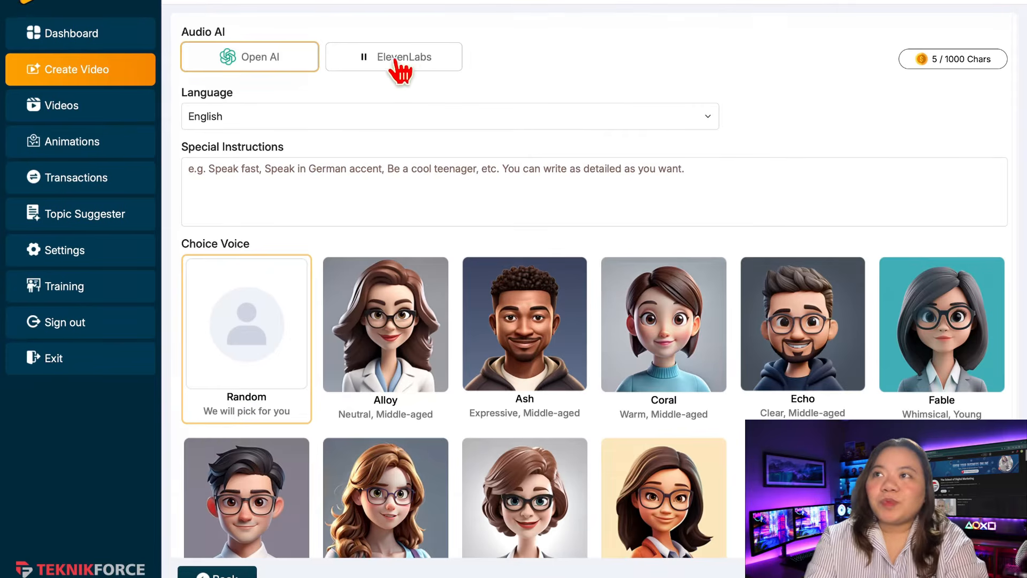
# Compare the ElevenLabs audio options, then use Open AI as the audio AI with English as the language
pyautogui.click(401, 59)
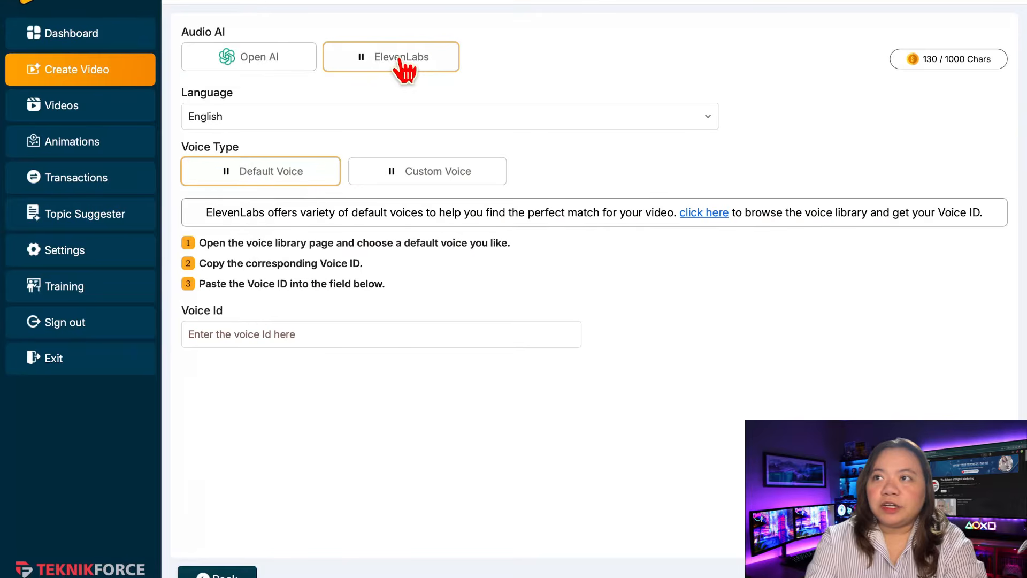
pyautogui.click(276, 61)
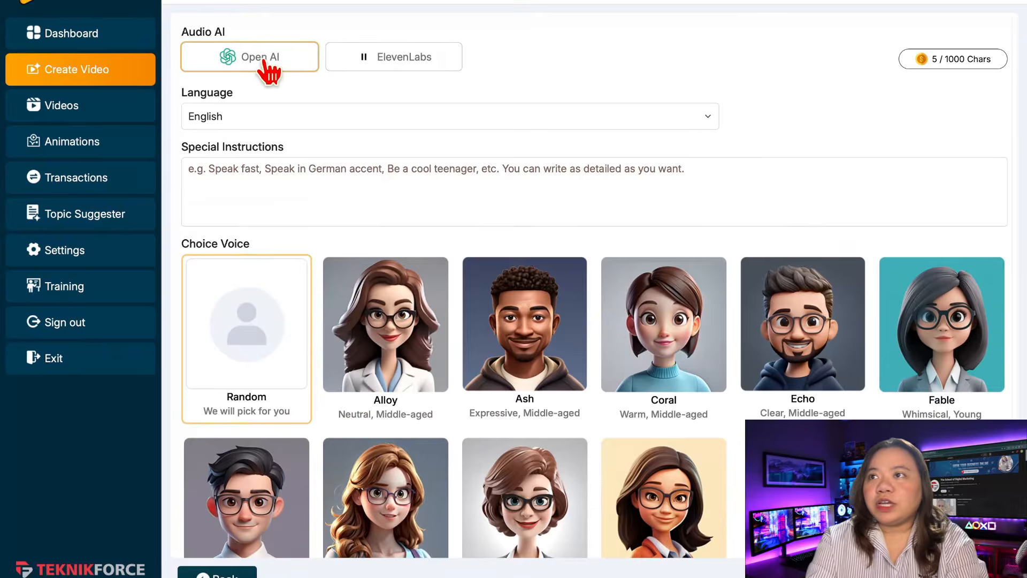
pyautogui.click(367, 117)
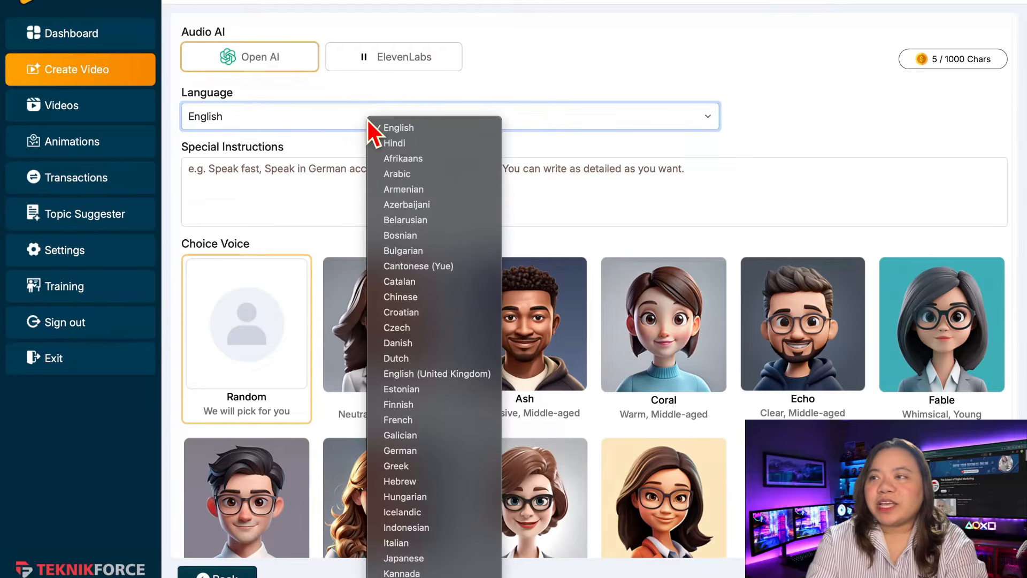
pyautogui.click(409, 127)
pyautogui.click(265, 178)
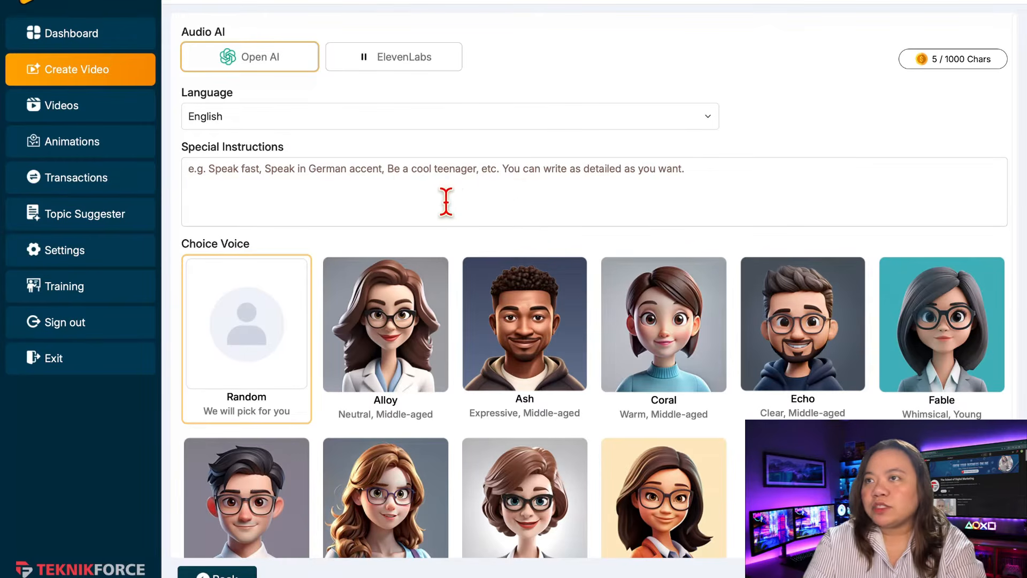
# Choose the Ash voice for the narration and continue to script generation
pyautogui.moveTo(351, 287)
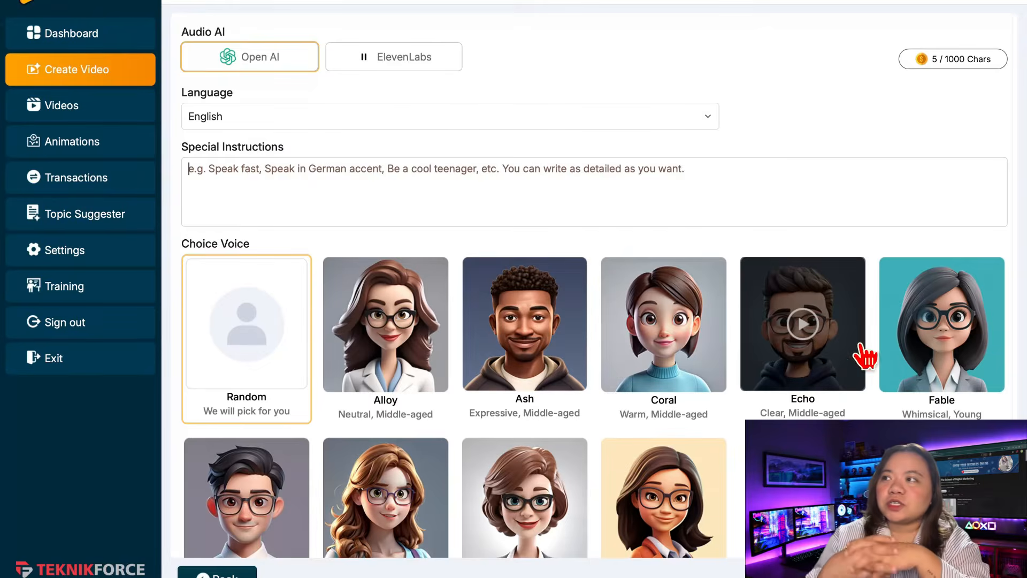
pyautogui.click(535, 367)
pyautogui.moveTo(536, 327)
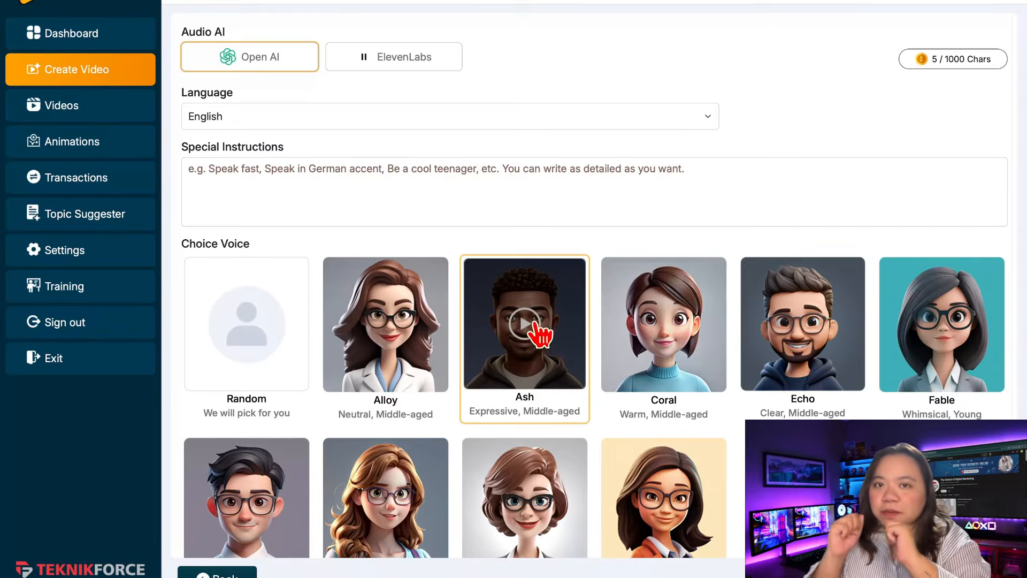
pyautogui.scroll(-2, 551, 350)
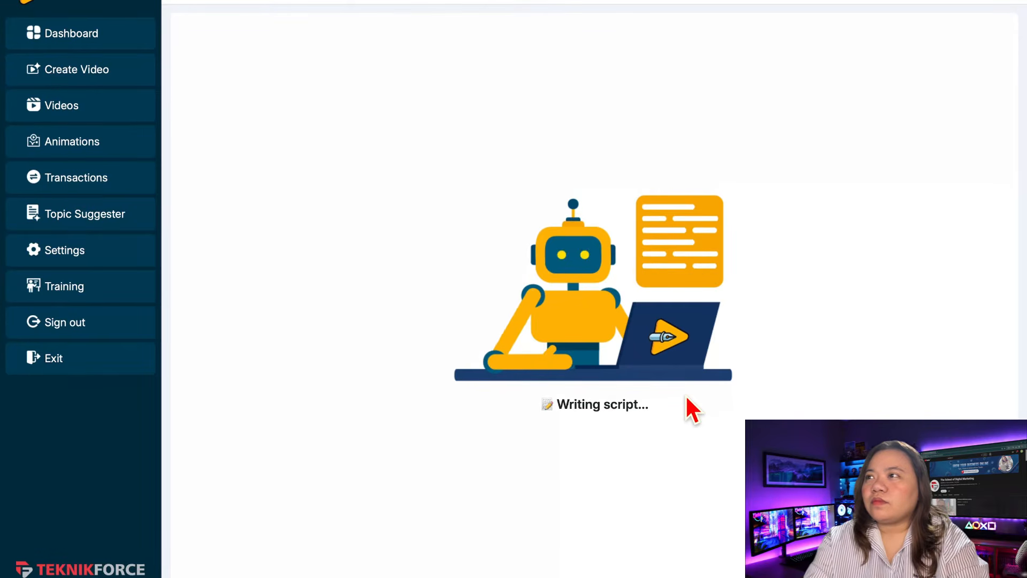
# Read through the generated art heist script and check which AI models are offered for rewriting it
pyautogui.scroll(-4, 676, 233)
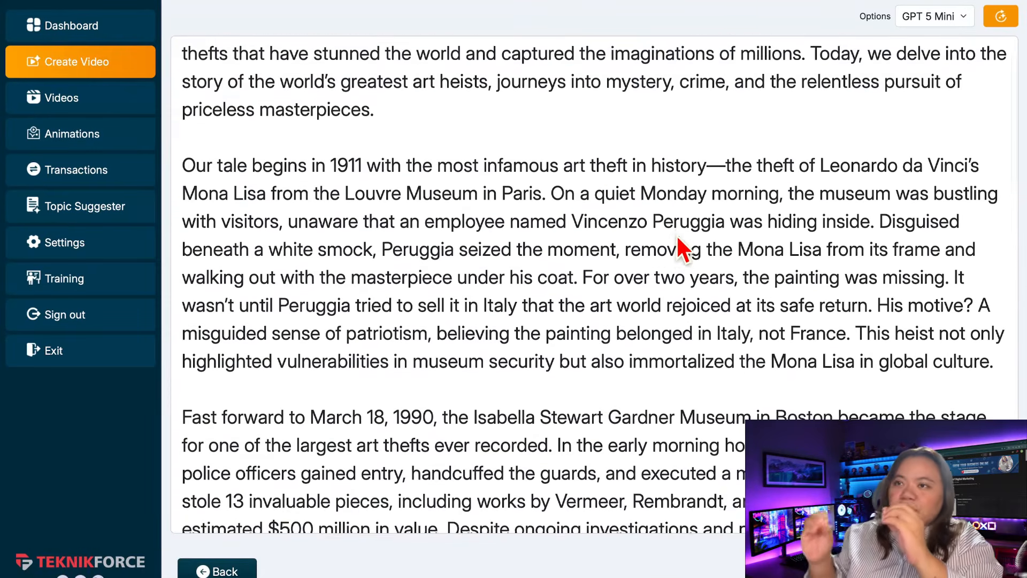
pyautogui.scroll(-6, 679, 238)
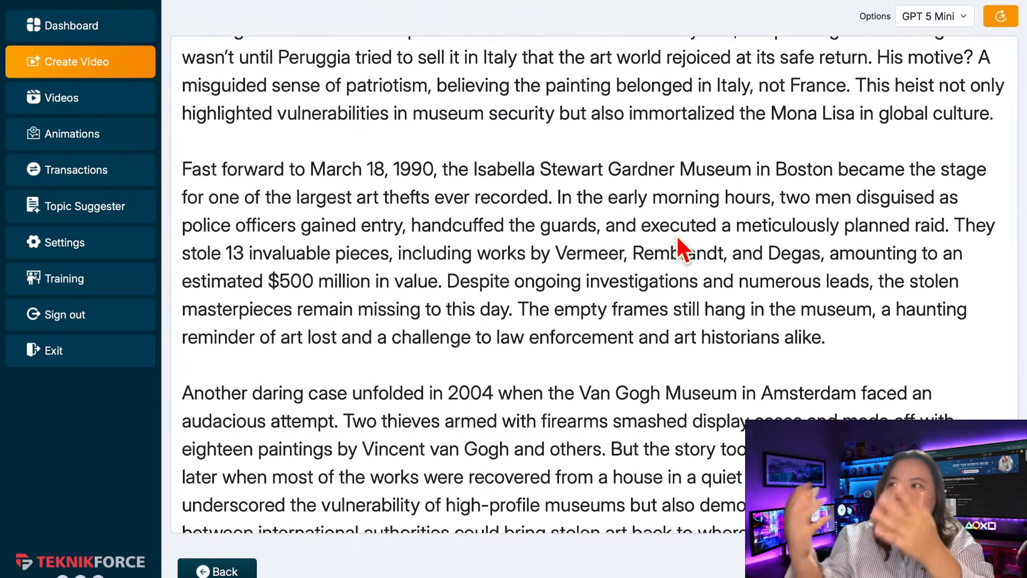
pyautogui.scroll(-5, 676, 234)
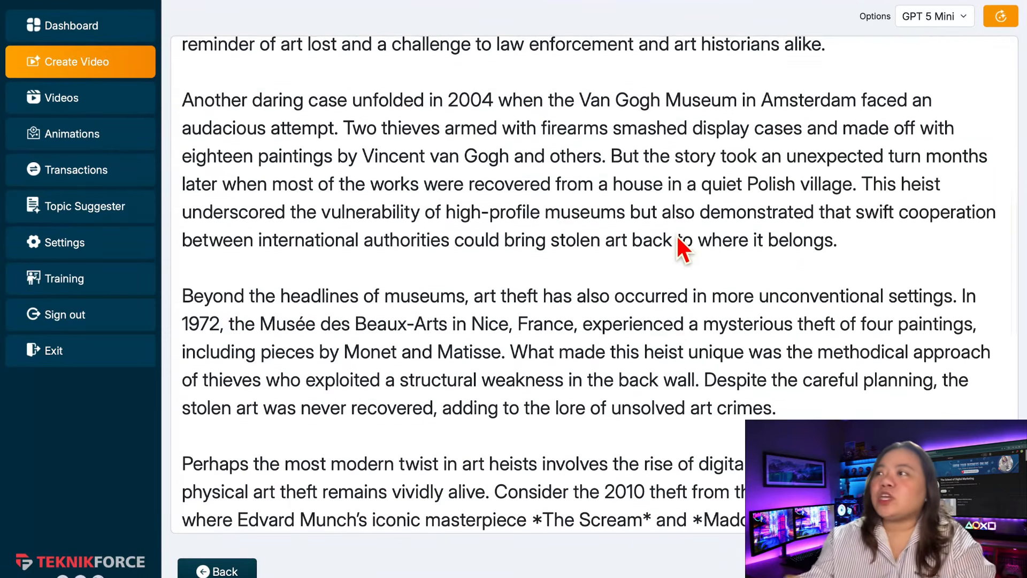
pyautogui.scroll(-9, 676, 234)
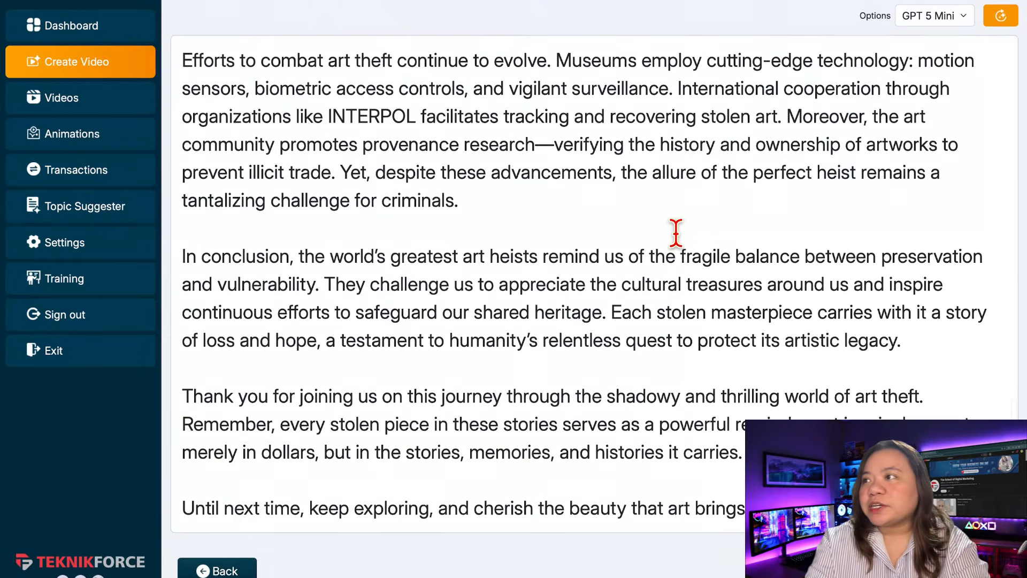
pyautogui.scroll(2, 680, 230)
pyautogui.scroll(20, 682, 293)
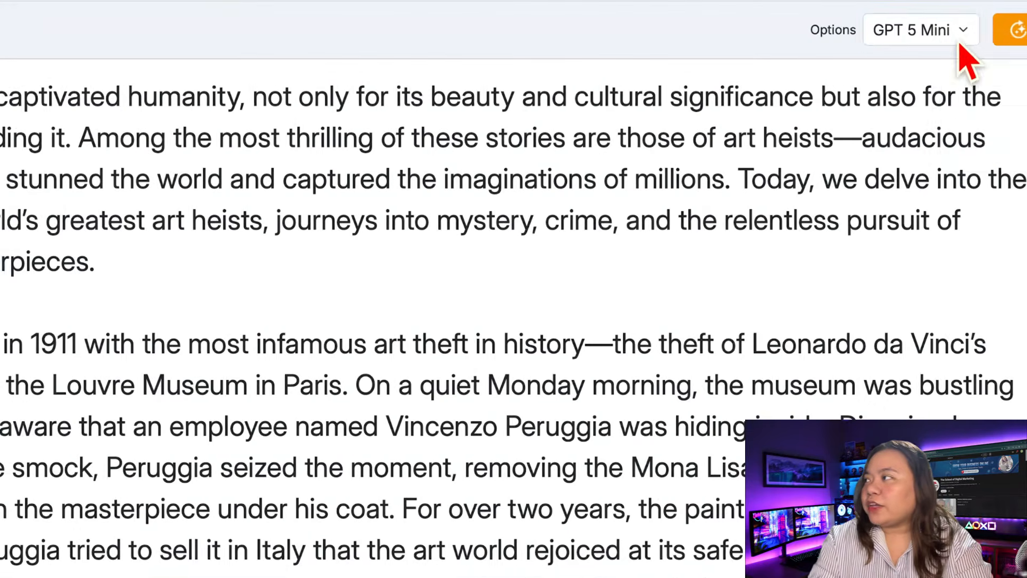
pyautogui.click(962, 17)
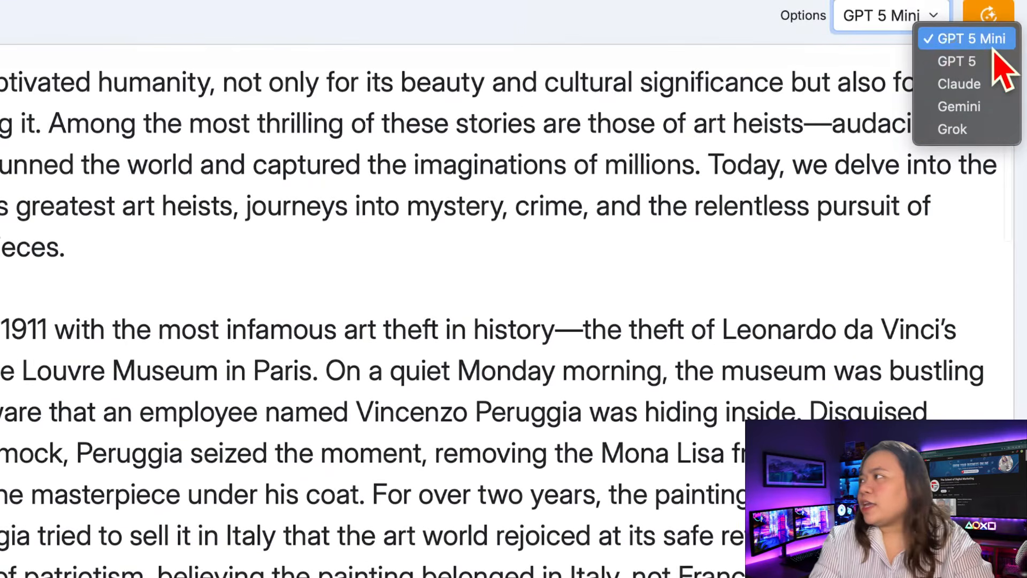
pyautogui.click(957, 14)
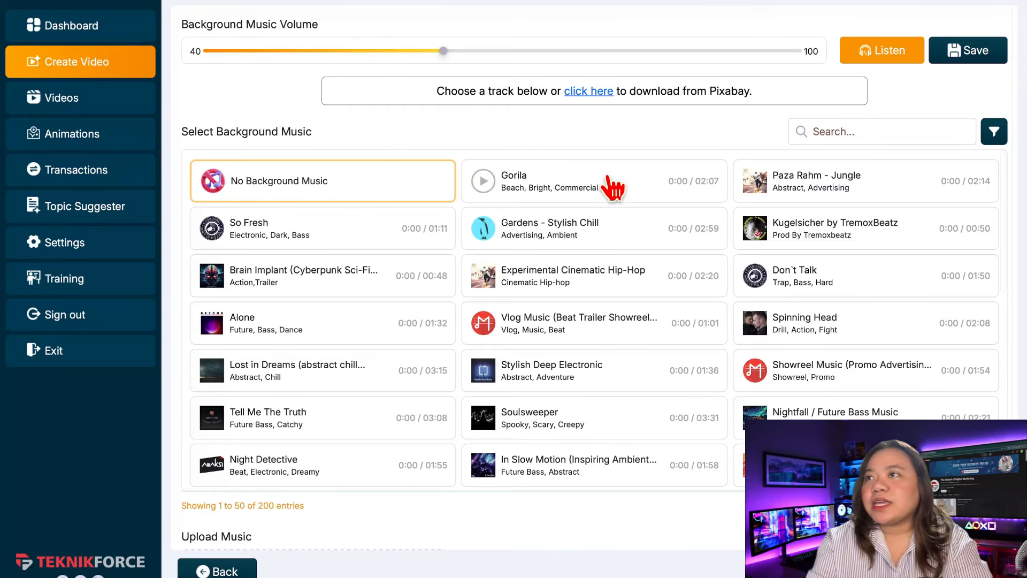
# Browse the background music, search for "docume", and preview the Cinematic Documentary track with the music volume at 4
pyautogui.scroll(-2, 612, 280)
pyautogui.scroll(-4, 612, 282)
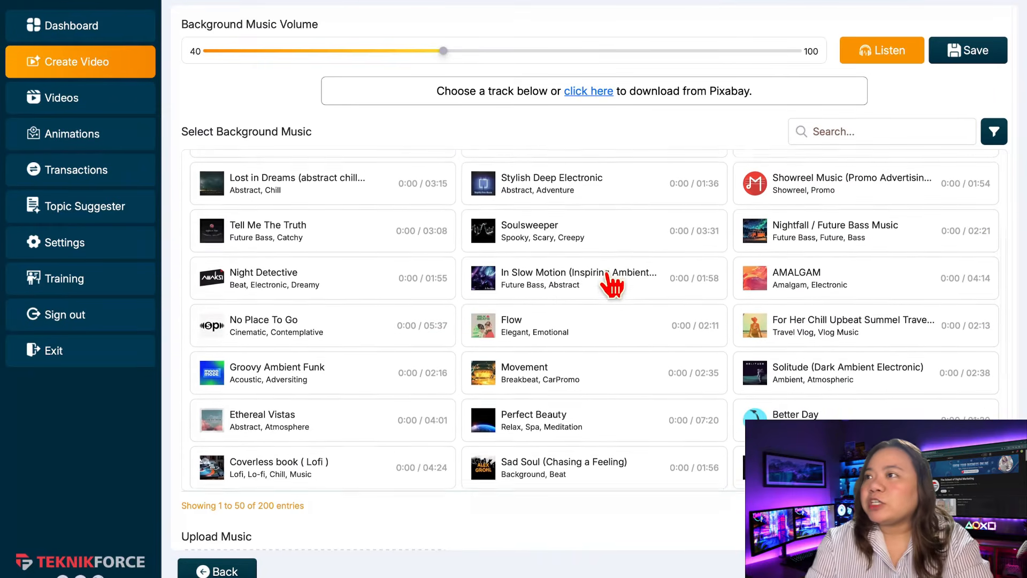
pyautogui.scroll(3, 612, 284)
pyautogui.scroll(-1, 321, 527)
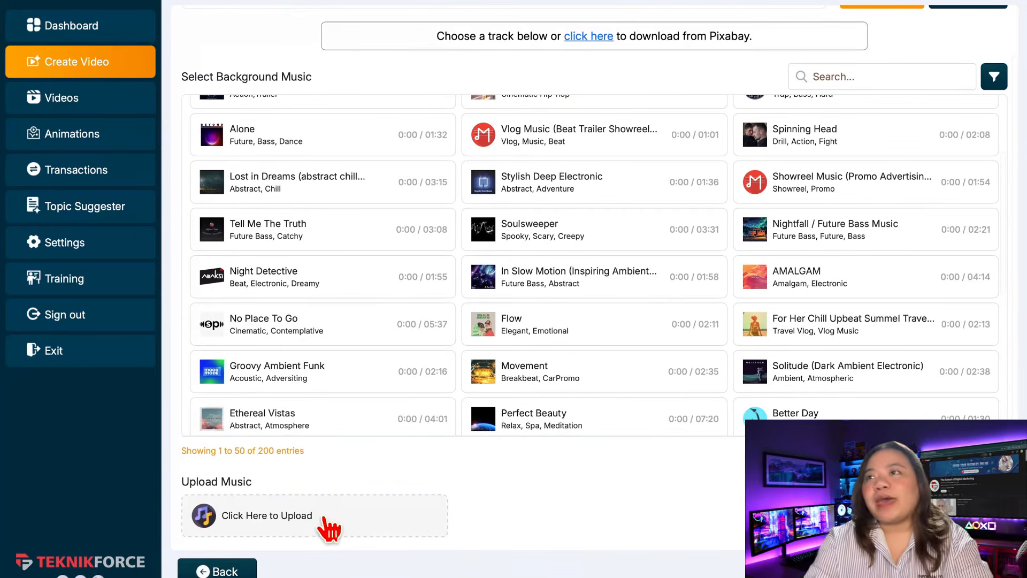
pyautogui.scroll(3, 612, 270)
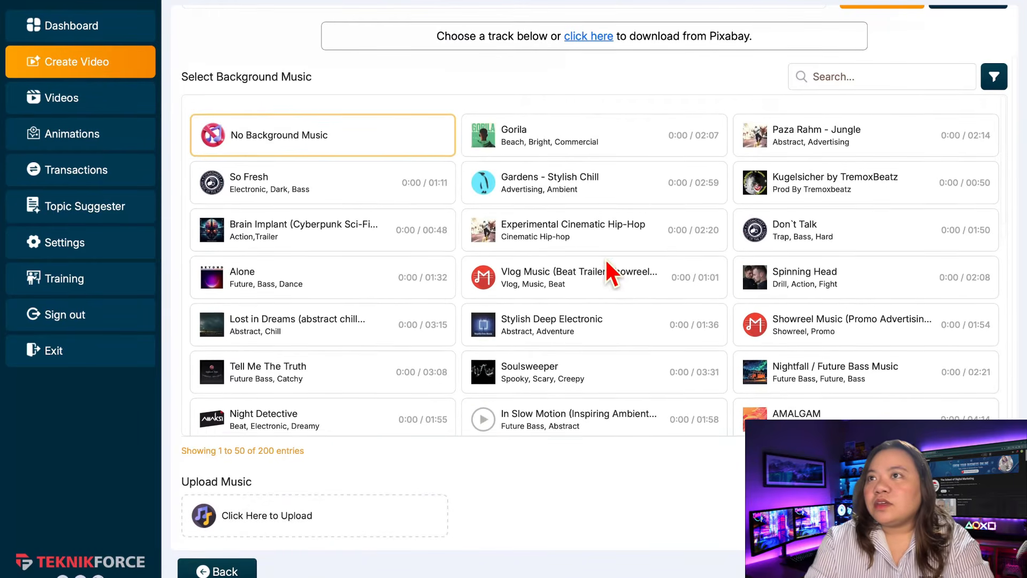
pyautogui.scroll(1, 637, 113)
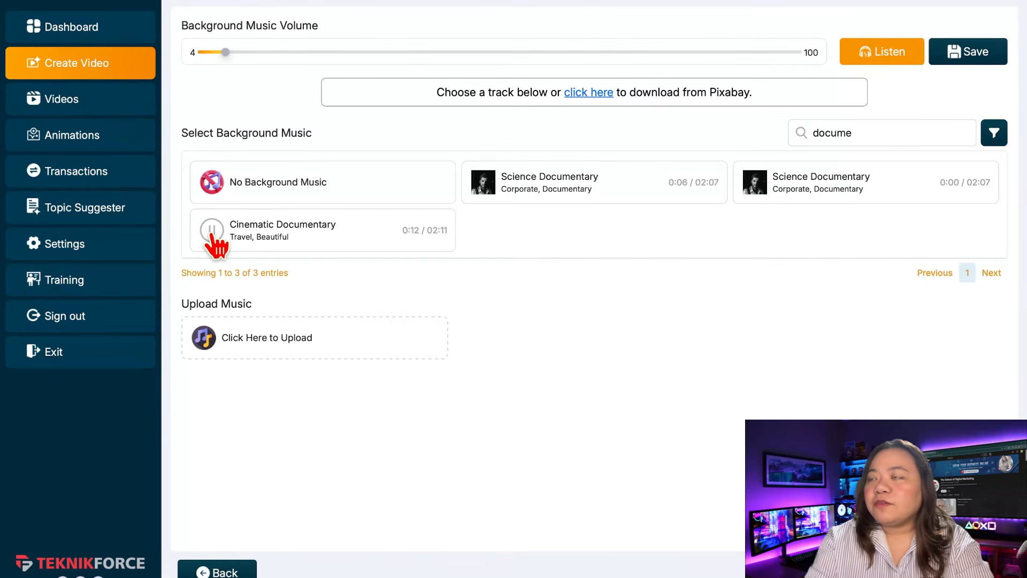
pyautogui.click(211, 231)
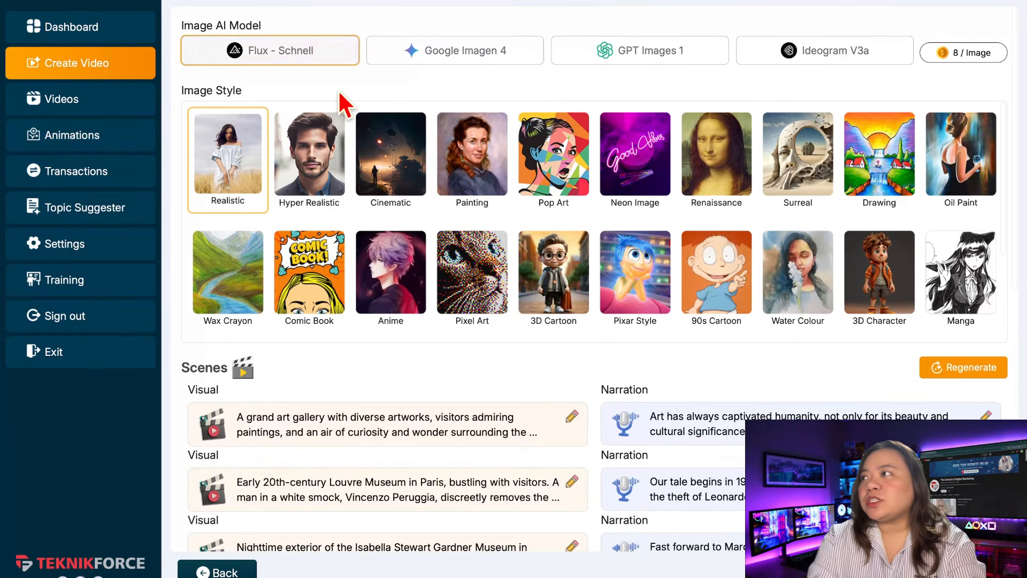
# Compare the image AI models and select GPT Images 1 for the scene images
pyautogui.click(518, 51)
pyautogui.click(598, 48)
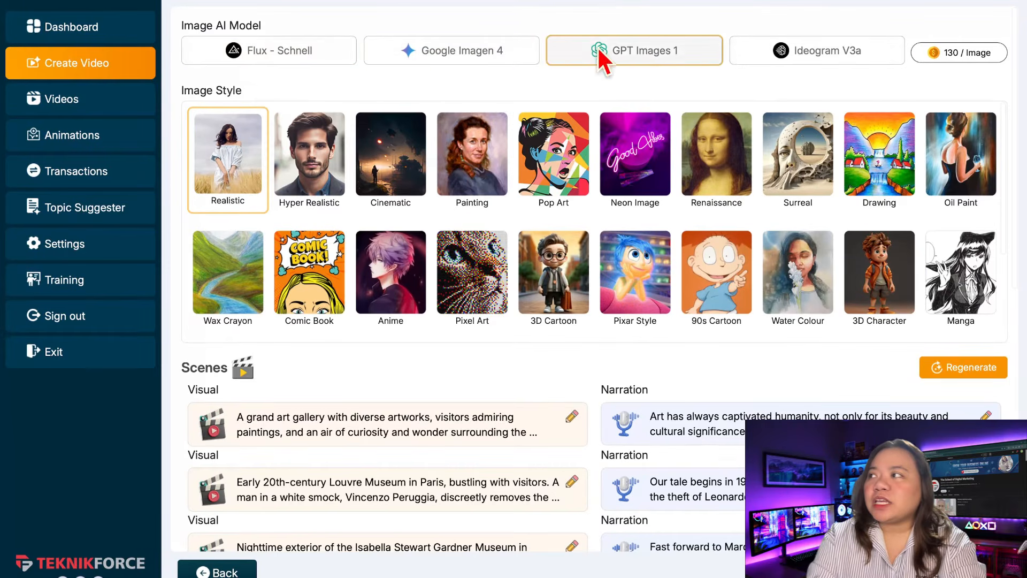
pyautogui.click(781, 59)
pyautogui.click(633, 58)
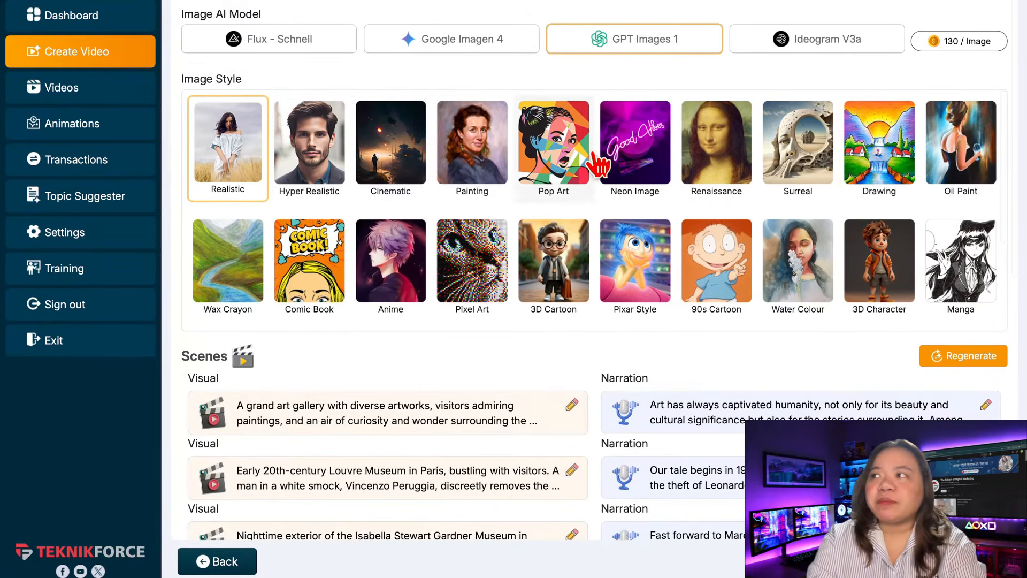
# Look through the available image styles and choose Cinematic
pyautogui.click(770, 160)
pyautogui.scroll(-2, 877, 171)
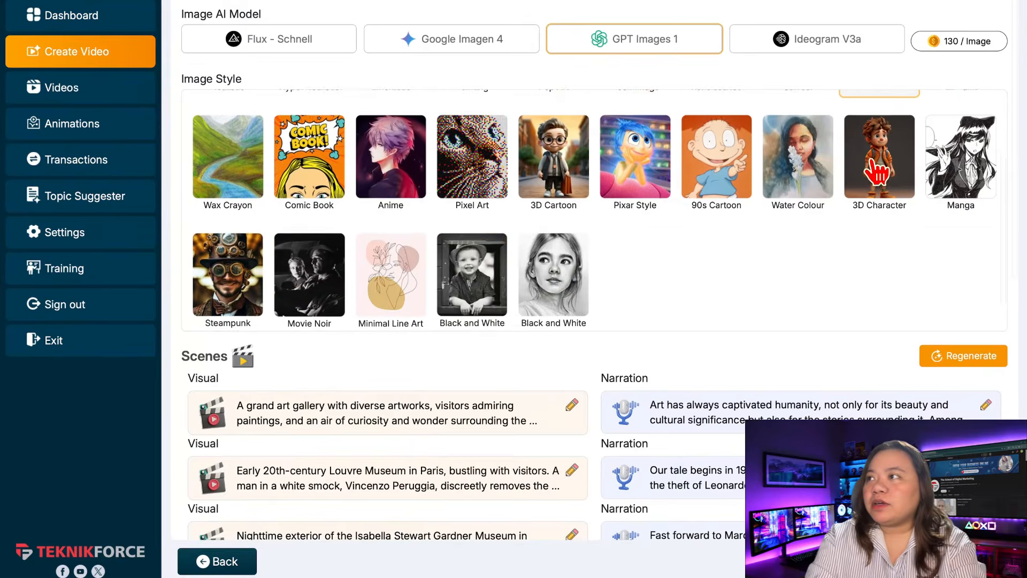
pyautogui.scroll(1, 869, 165)
pyautogui.scroll(2, 630, 208)
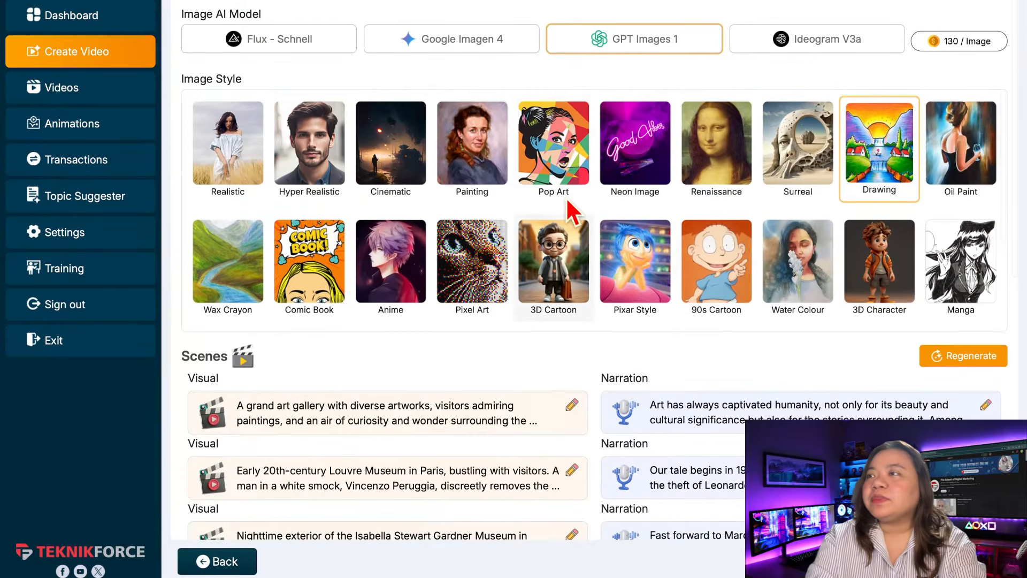
pyautogui.click(401, 170)
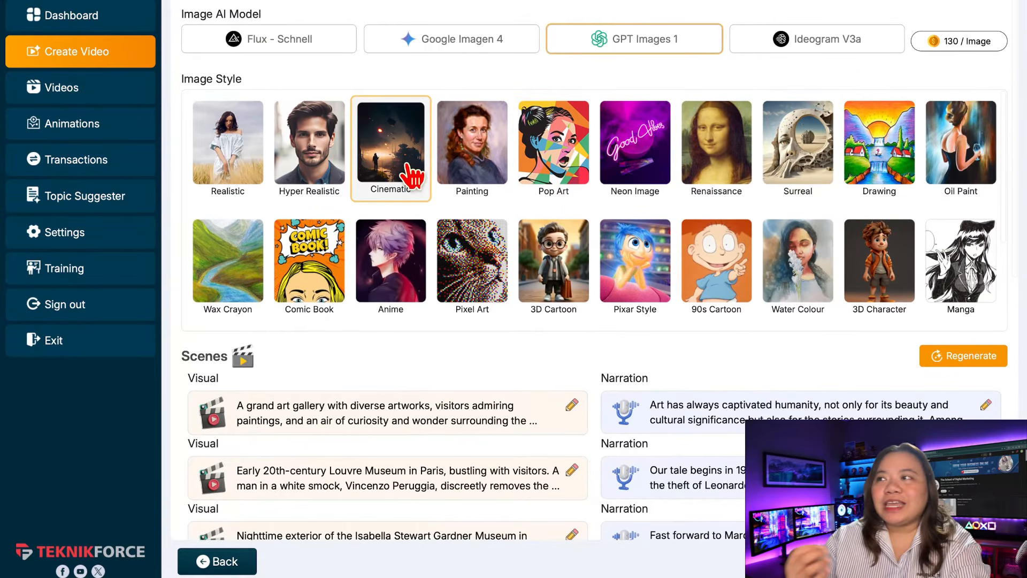
# Review the scene visuals and narrations, expanding the Musée des Beaux-Arts scene, and continue to generate the scene images
pyautogui.scroll(-6, 749, 409)
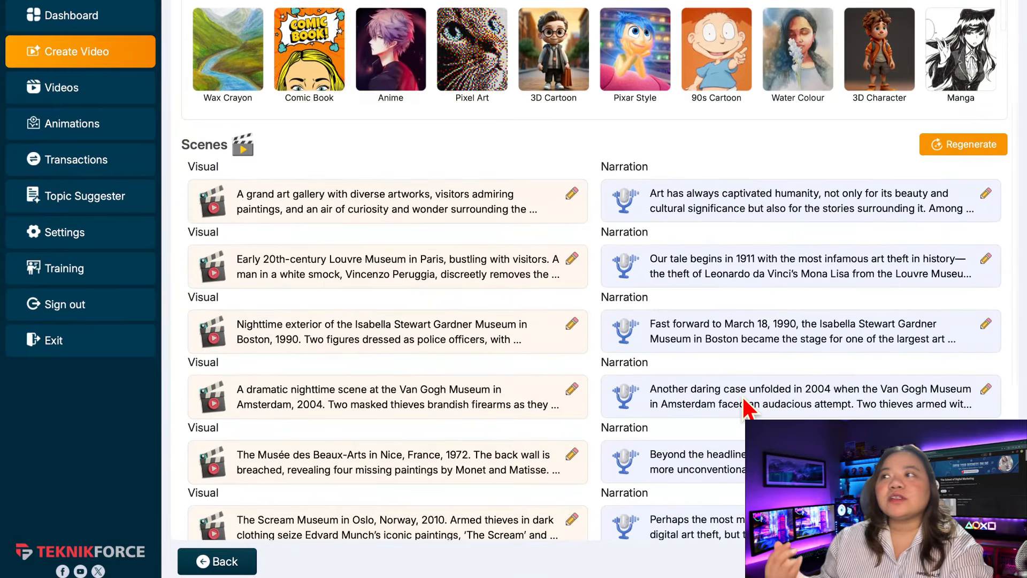
pyautogui.scroll(2, 642, 140)
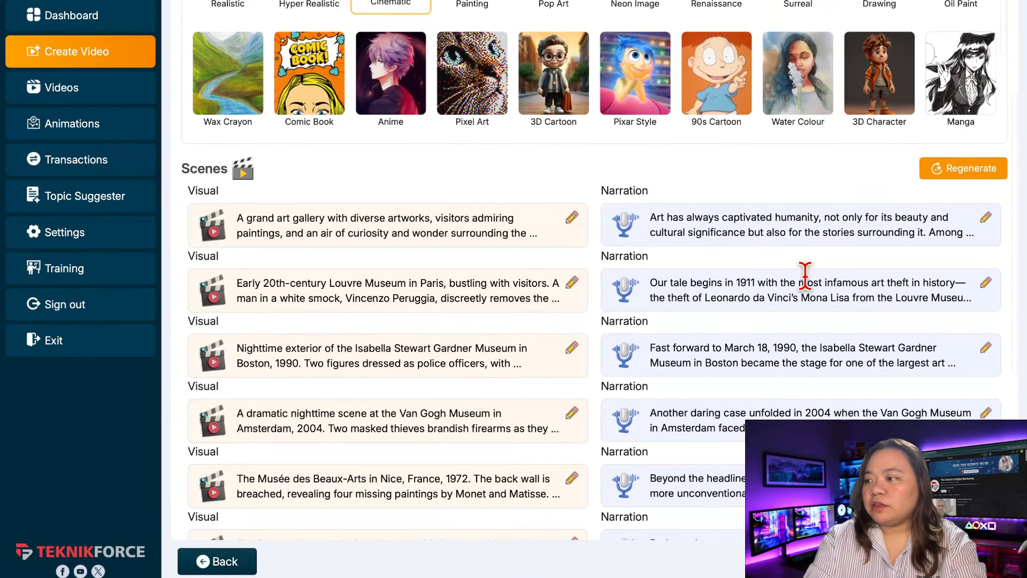
pyautogui.scroll(-5, 805, 276)
pyautogui.click(572, 201)
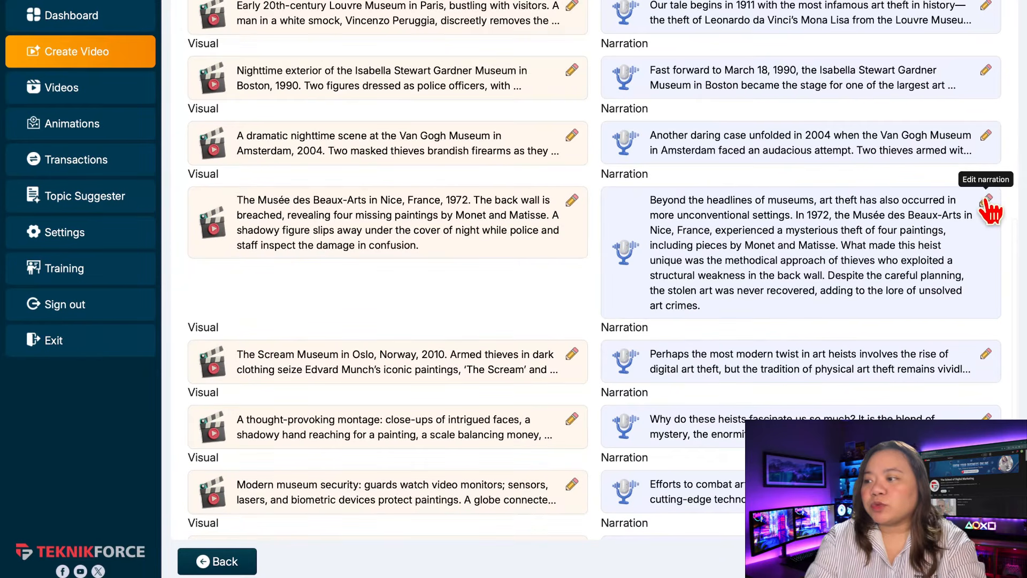
pyautogui.scroll(9, 722, 246)
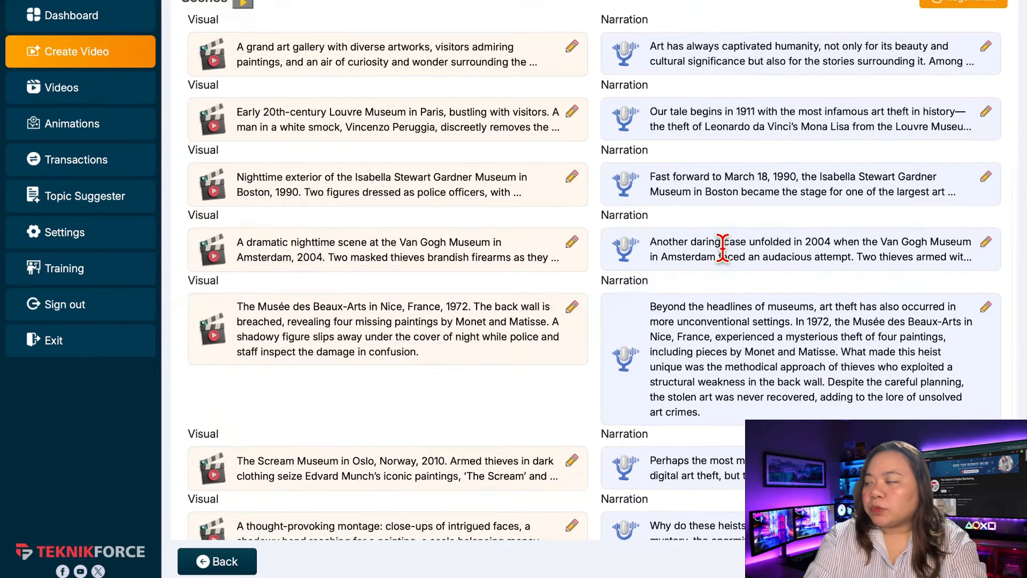
pyautogui.click(962, 561)
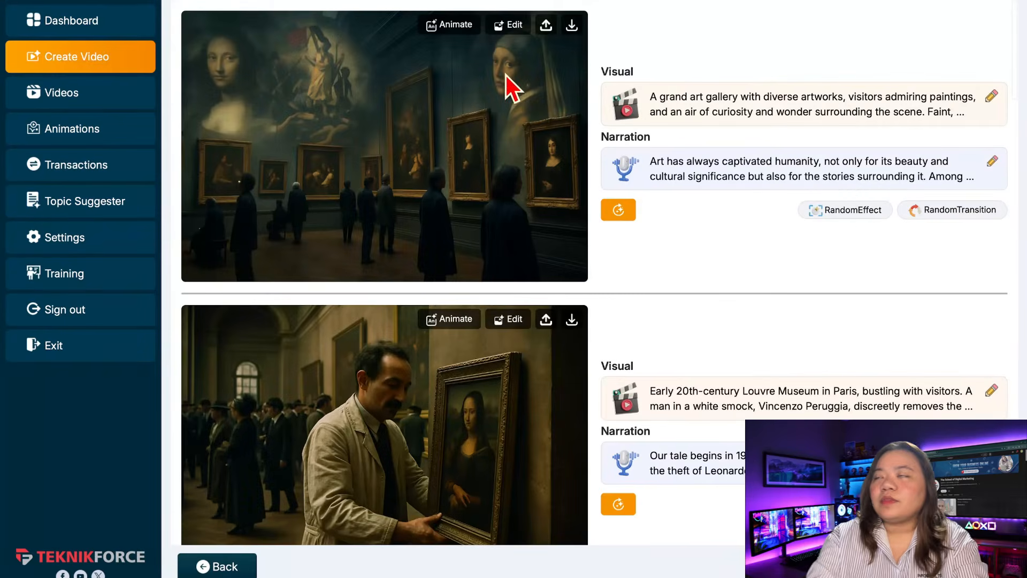
# Look over the generated scene images and check the effect and transition options for the first scene without changing them
pyautogui.scroll(-20, 603, 258)
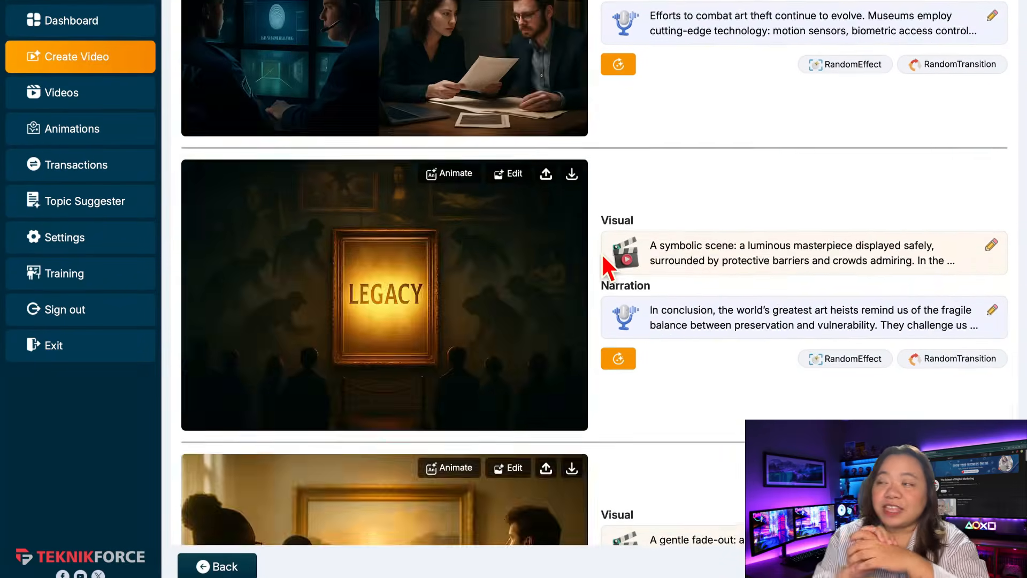
pyautogui.scroll(20, 604, 257)
pyautogui.click(845, 210)
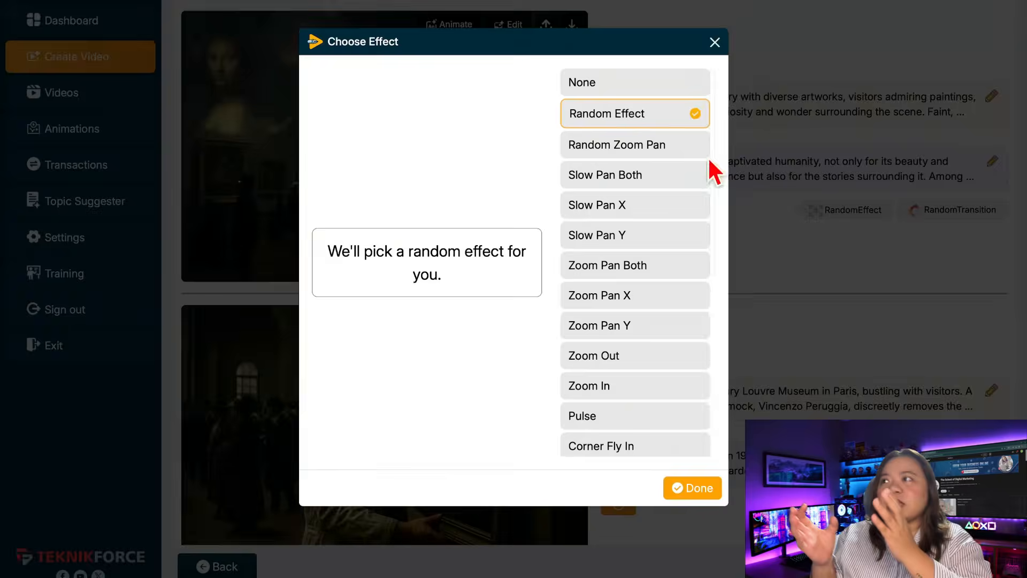
pyautogui.click(715, 43)
pyautogui.click(952, 210)
pyautogui.click(715, 42)
# Animate the first scene's art gallery image with Runway Gen 4 Turbo, using the prompt "just animate it" and a 10 Sec duration
pyautogui.click(450, 25)
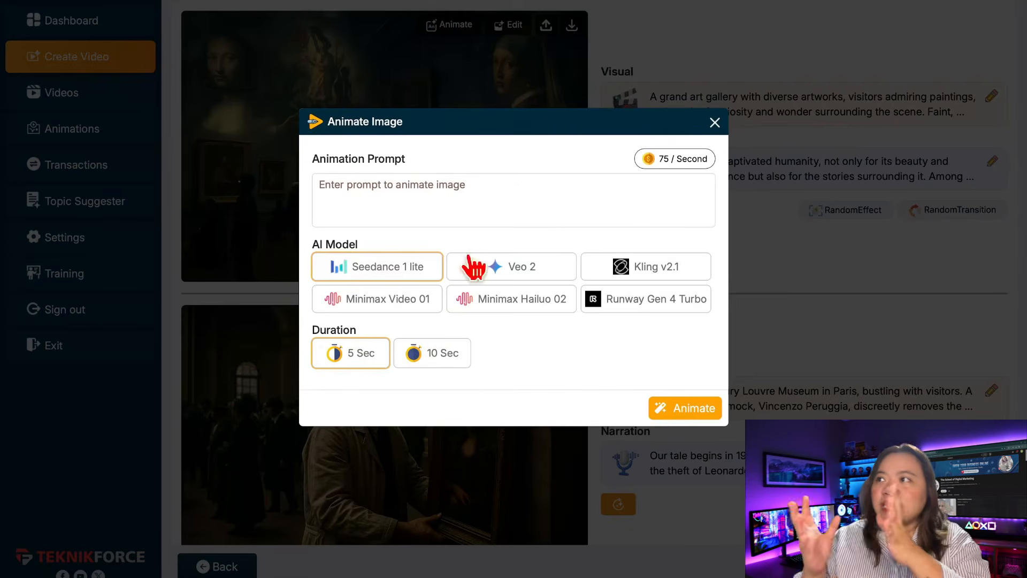
pyautogui.click(662, 301)
pyautogui.click(459, 204)
pyautogui.write('just animate it')
pyautogui.click(431, 354)
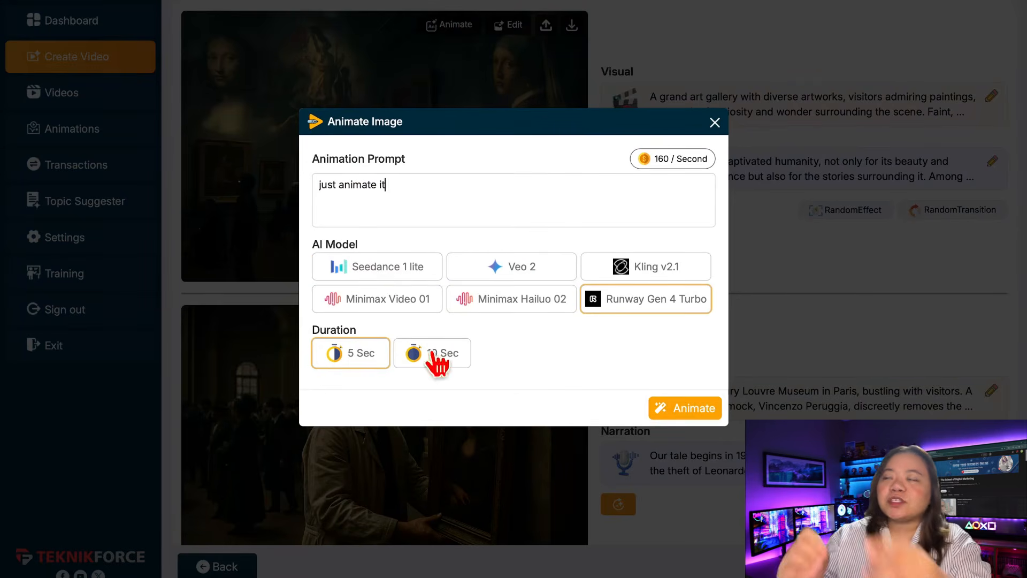
pyautogui.click(690, 412)
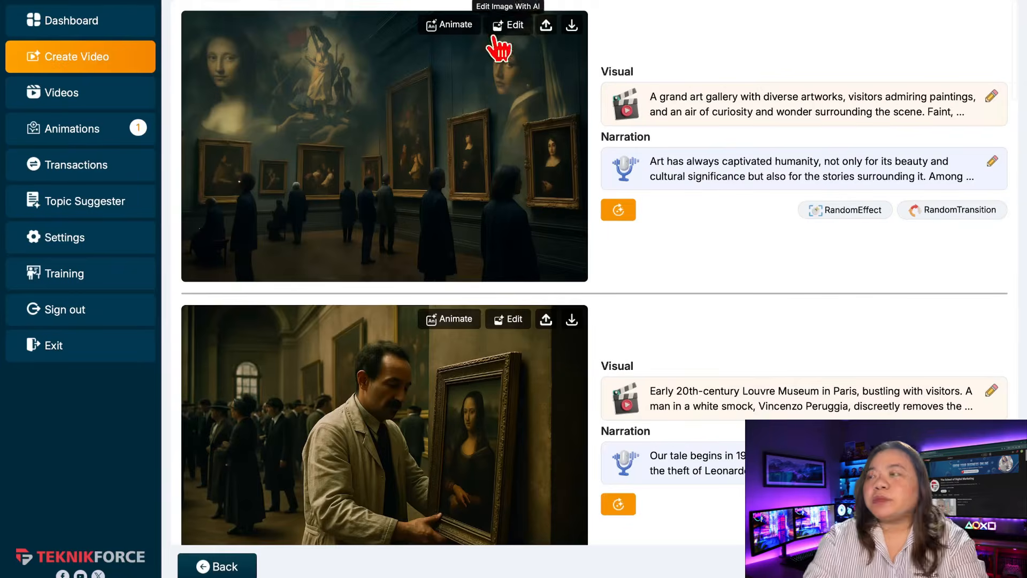
# Try to regenerate the modern museum security image with GPT Images 1 and open image regeneration for the closing scene
pyautogui.scroll(-9, 649, 243)
pyautogui.scroll(-15, 650, 242)
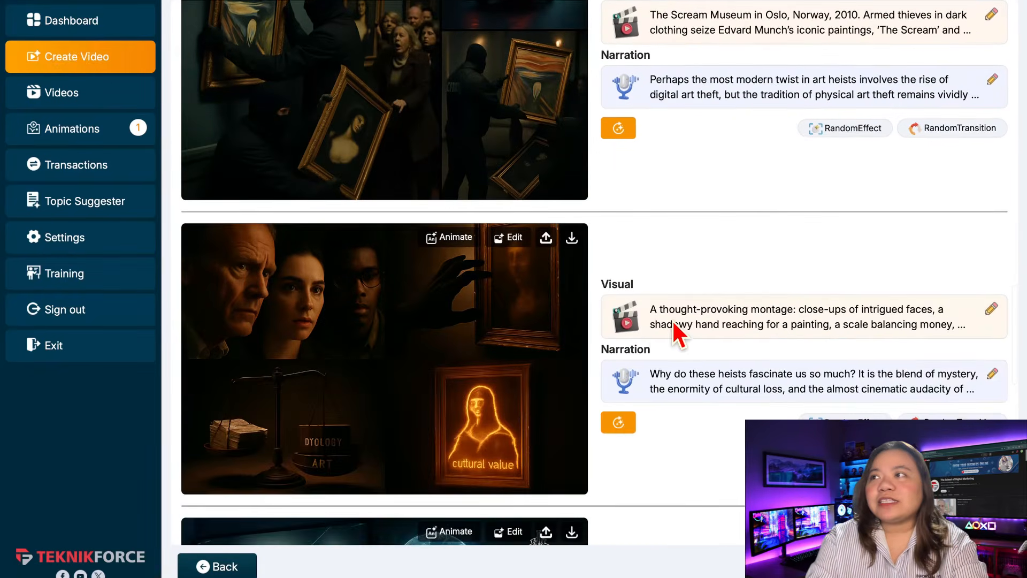
pyautogui.scroll(-6, 676, 331)
pyautogui.click(617, 420)
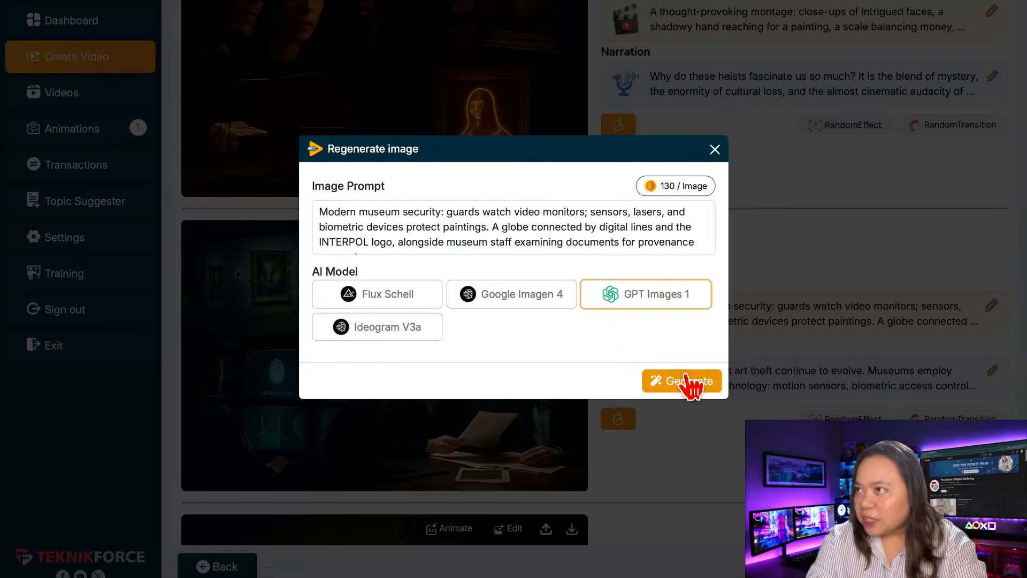
pyautogui.click(685, 383)
pyautogui.scroll(-10, 647, 425)
pyautogui.click(619, 440)
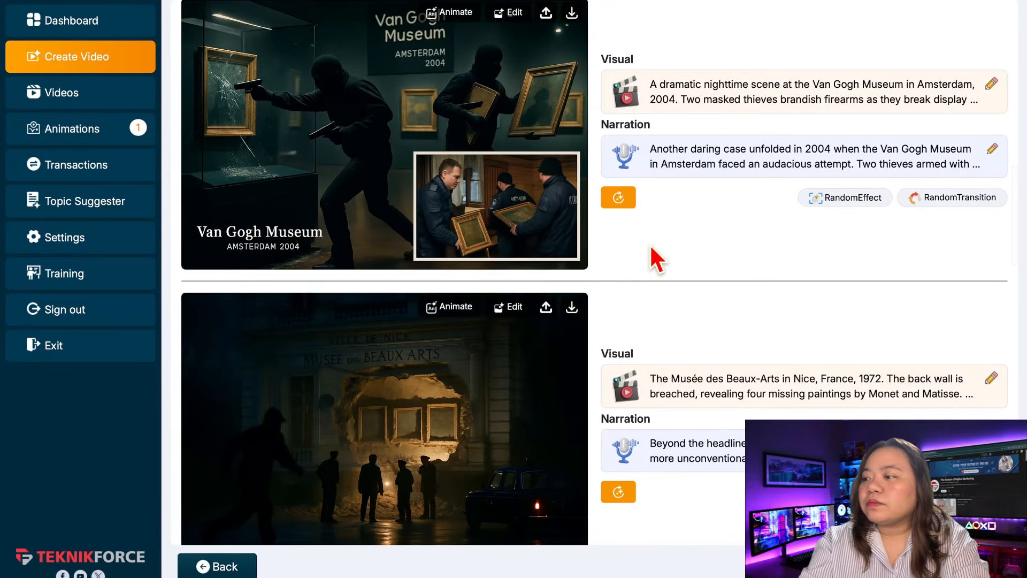
# Review the middle scenes' images and regenerate the modern museum security image from its existing prompt with GPT Images 1
pyautogui.scroll(-8, 651, 246)
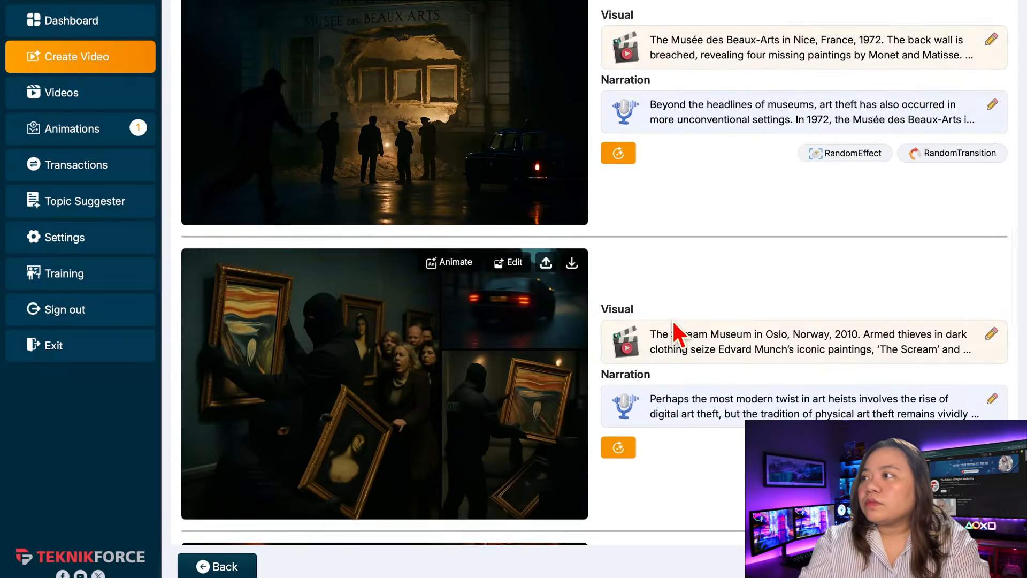
pyautogui.scroll(-1, 678, 336)
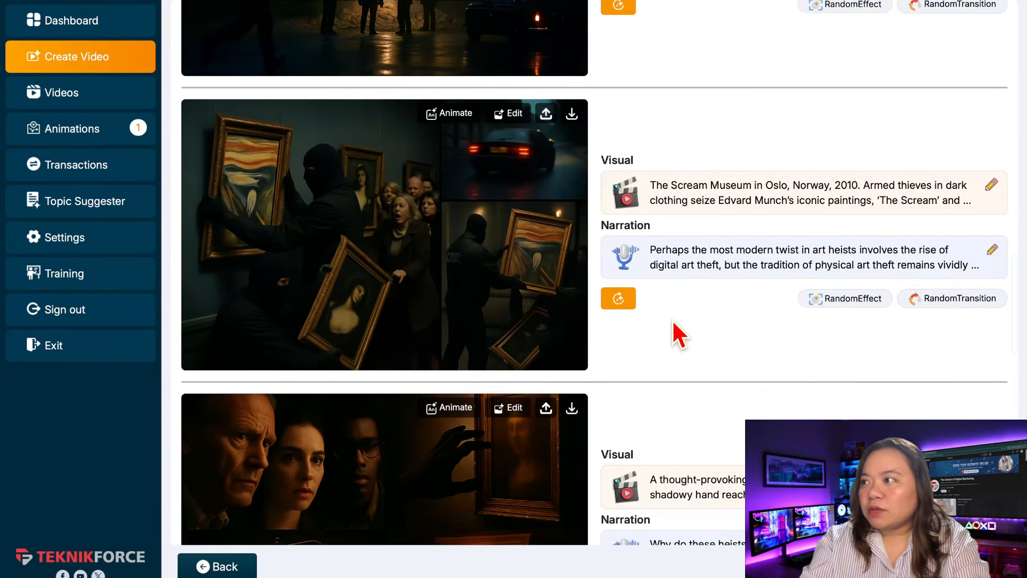
pyautogui.scroll(-3, 679, 336)
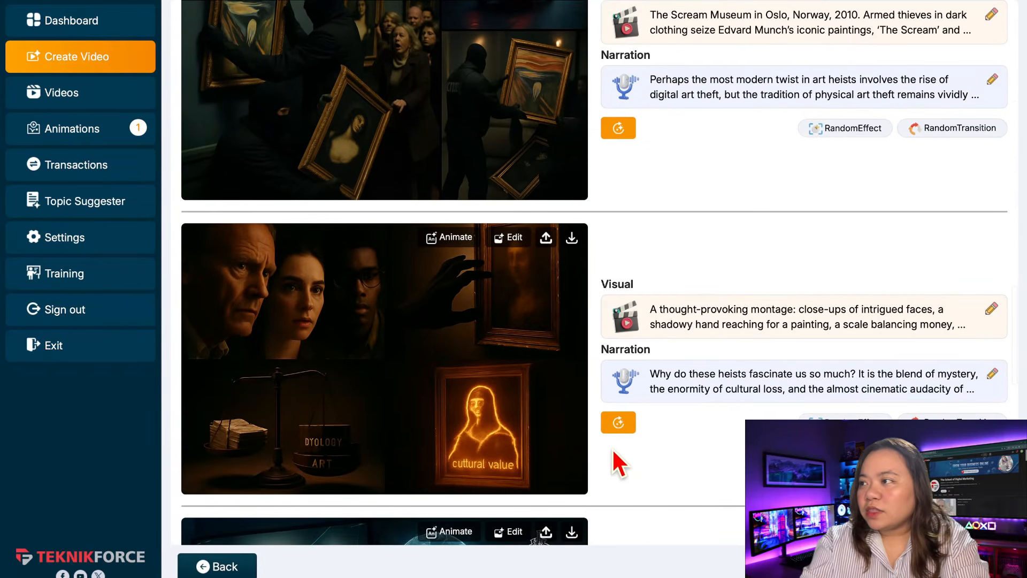
pyautogui.scroll(-3, 651, 439)
pyautogui.scroll(-2, 653, 452)
pyautogui.click(619, 419)
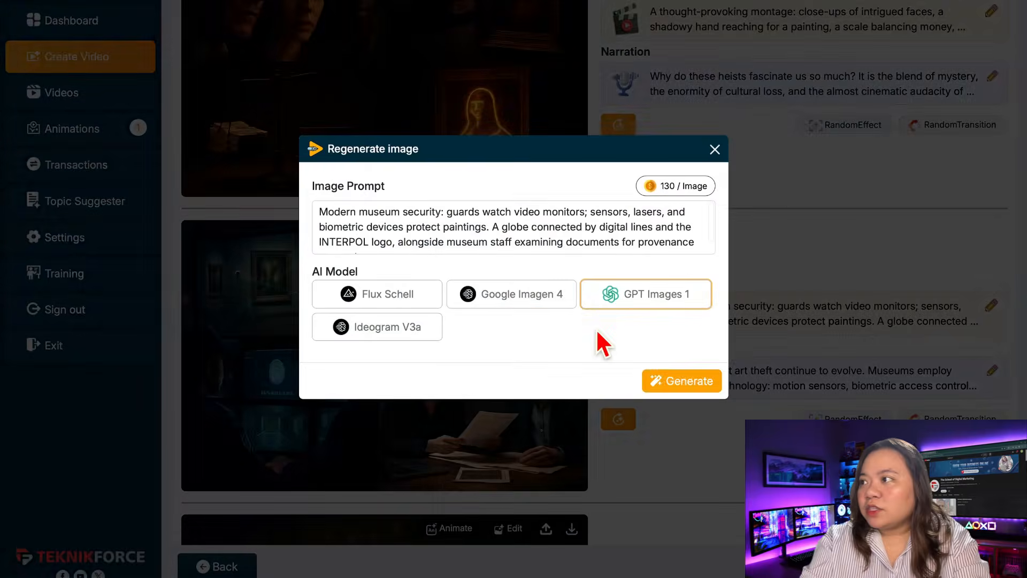
pyautogui.click(682, 380)
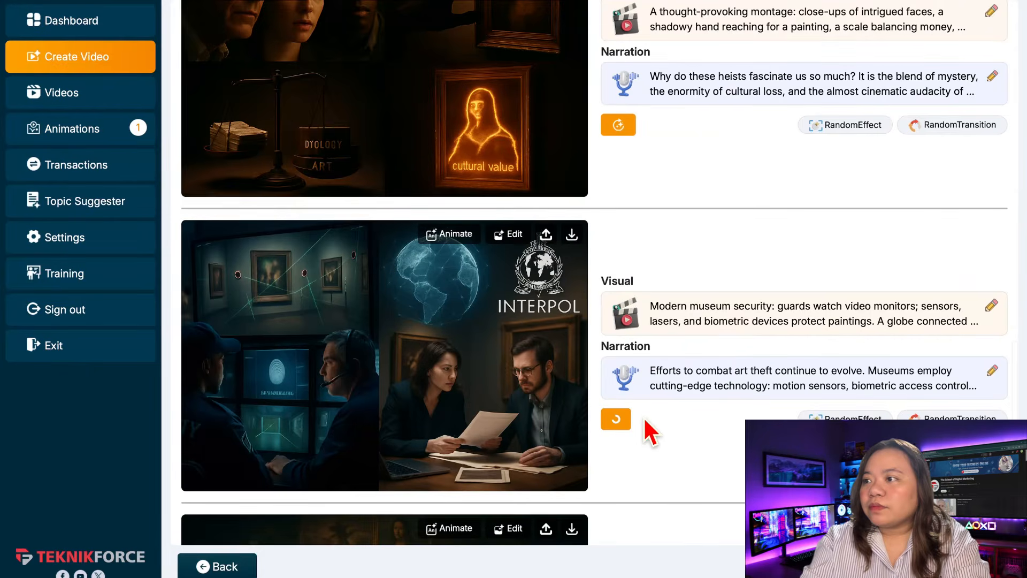
# Regenerate the closing scene's "Art is priceless" image
pyautogui.scroll(-10, 649, 426)
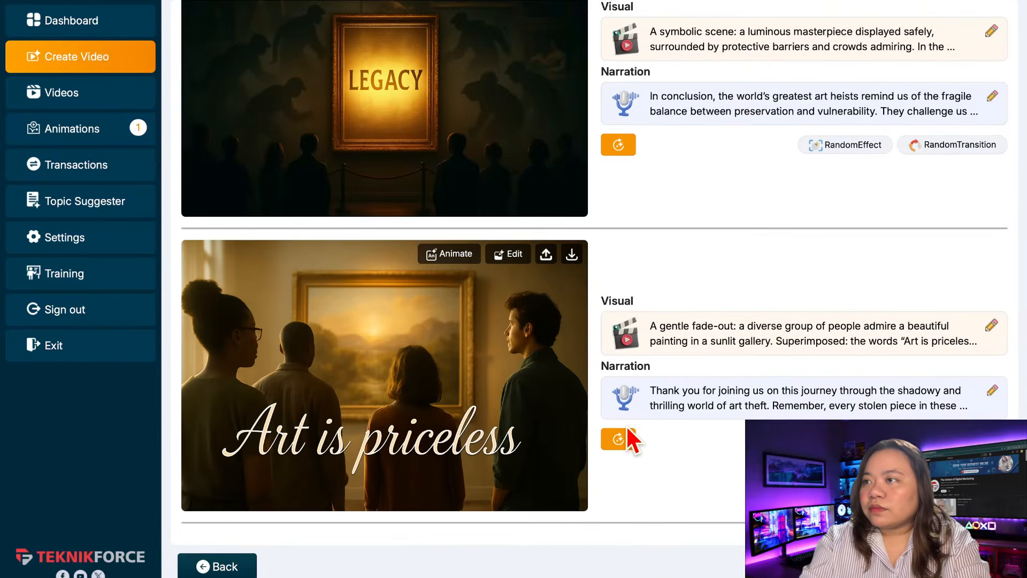
pyautogui.click(619, 438)
pyautogui.click(680, 381)
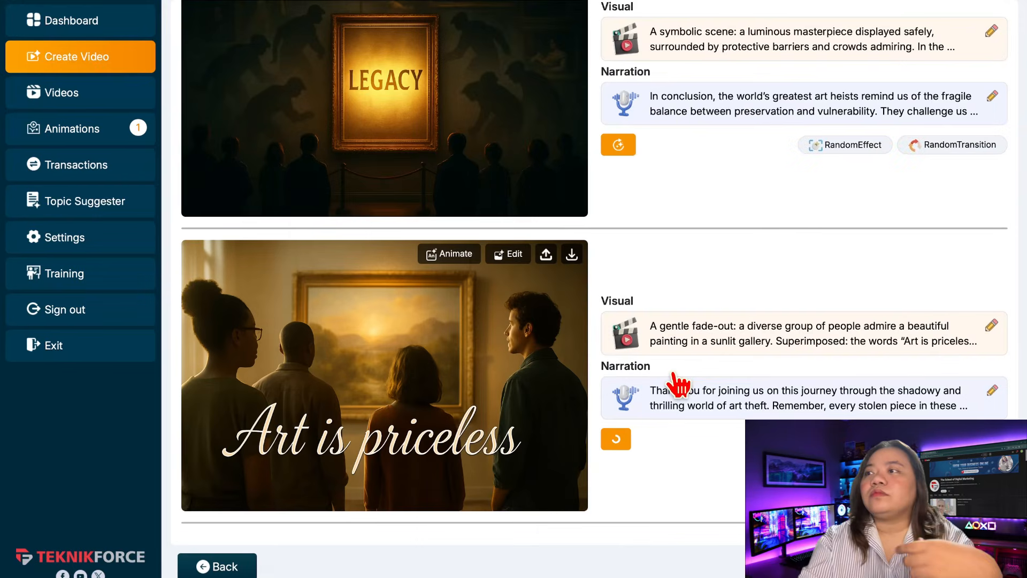